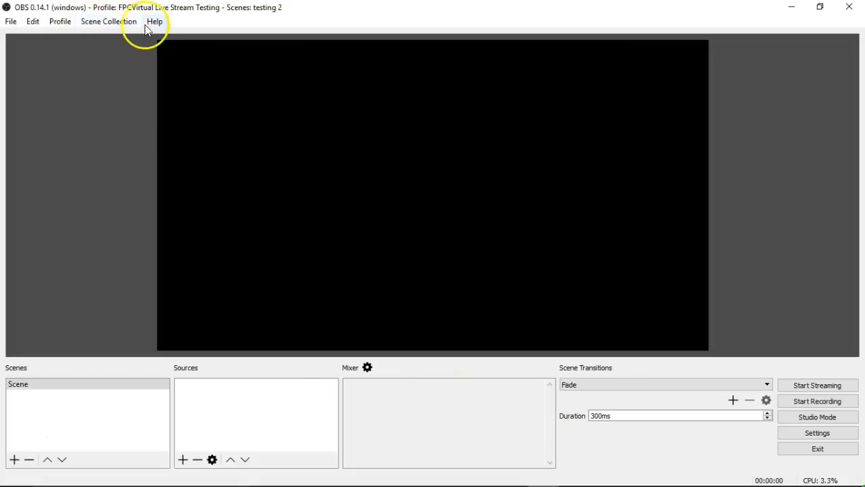
click(11, 21)
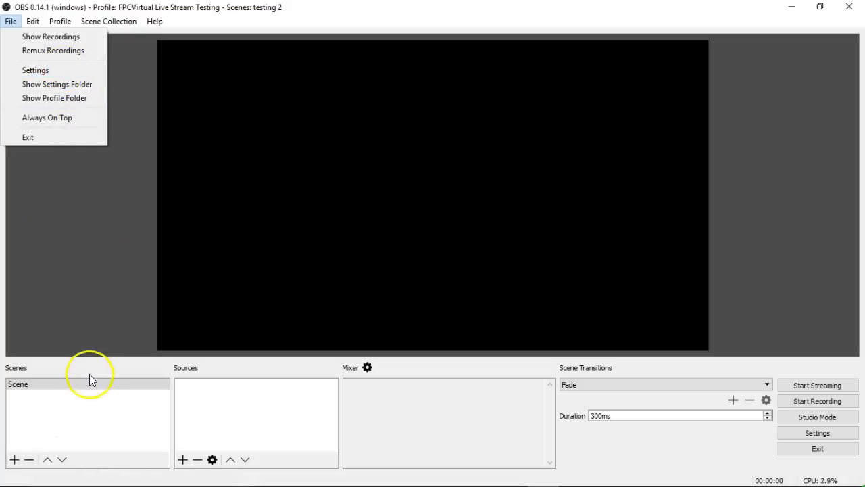
click(85, 339)
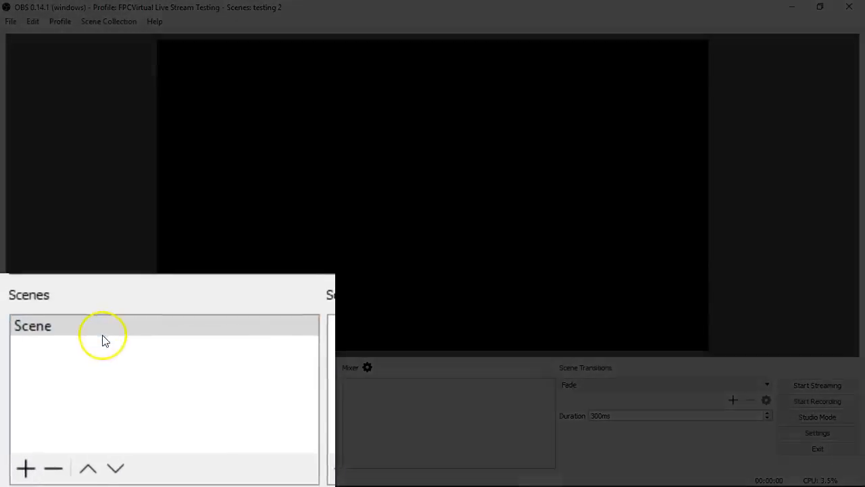
click(44, 325)
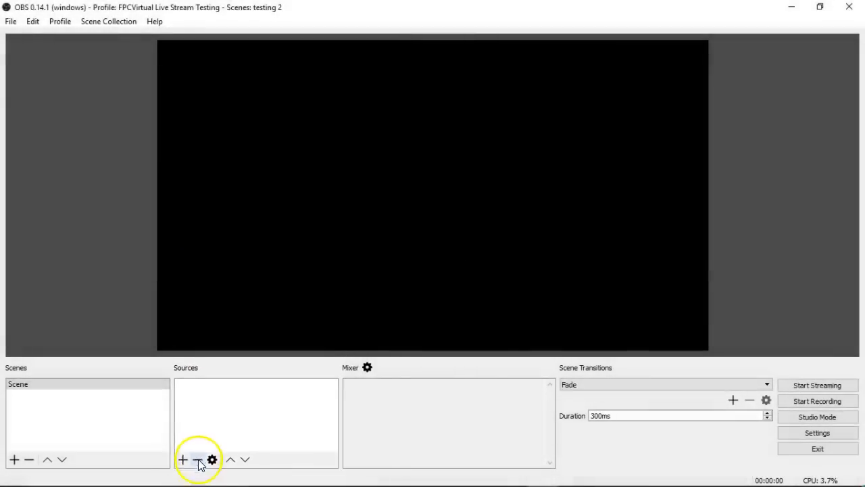
Add a new Video Capture Device source named "Video Cap 1" to the scene.
click(182, 459)
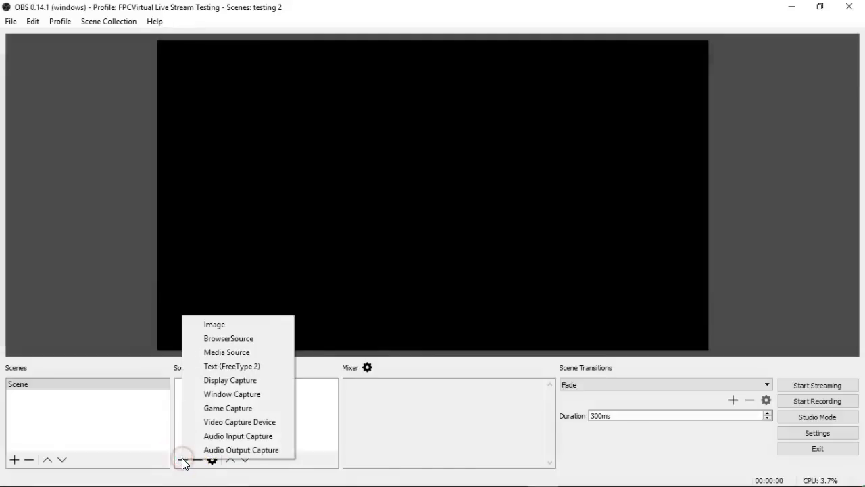
click(255, 342)
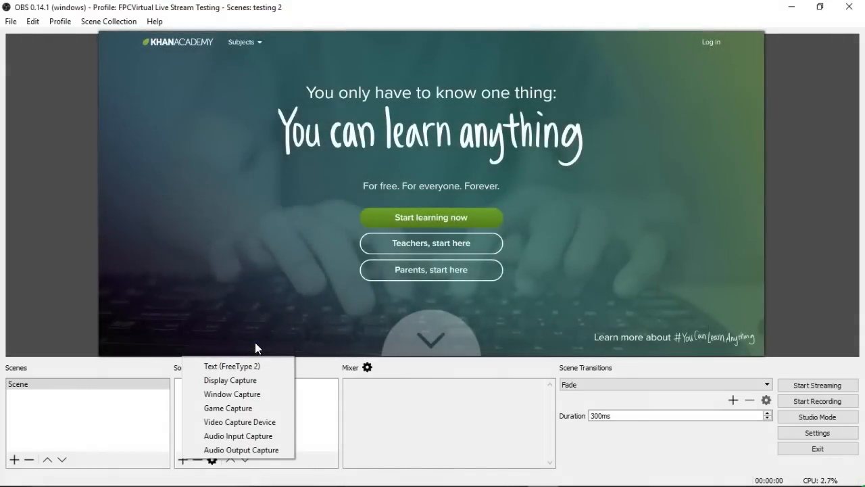
click(254, 358)
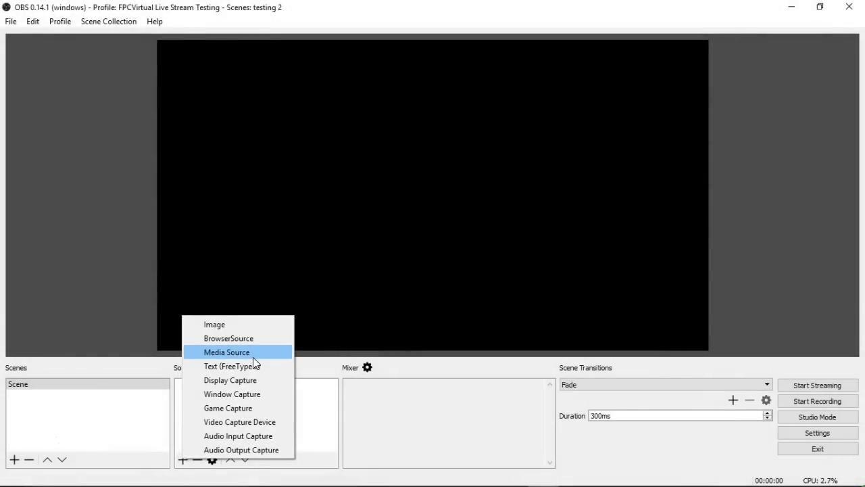
click(253, 368)
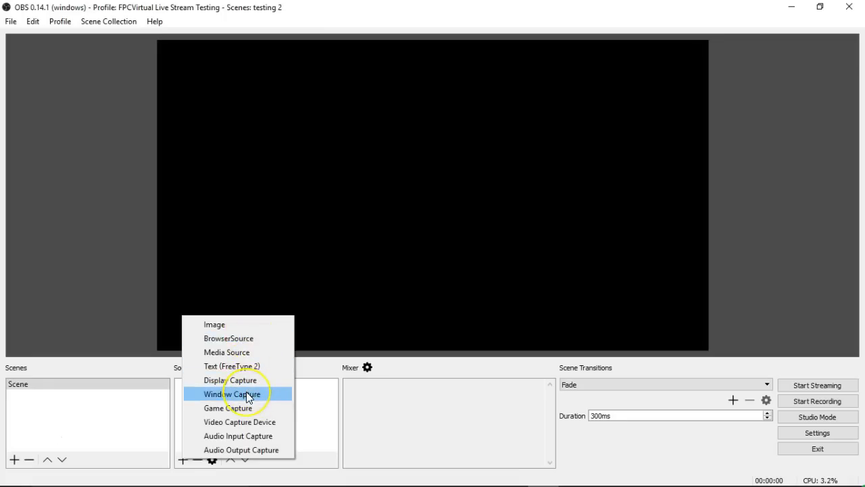
click(246, 386)
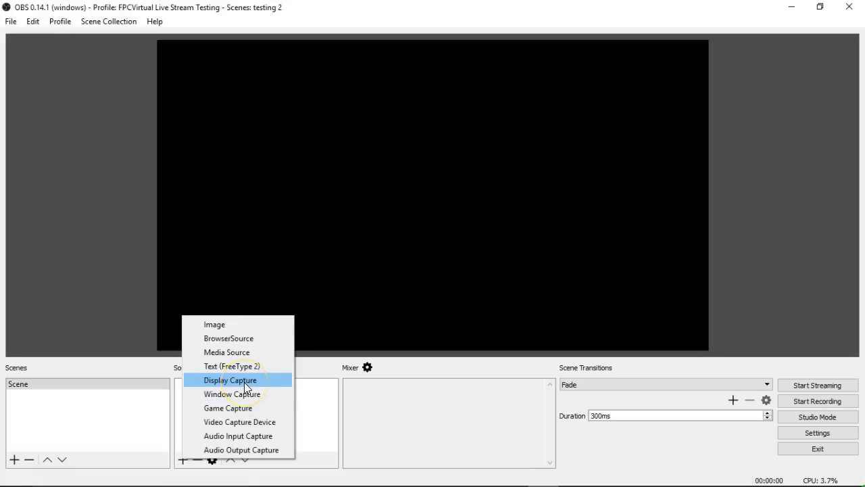
click(241, 395)
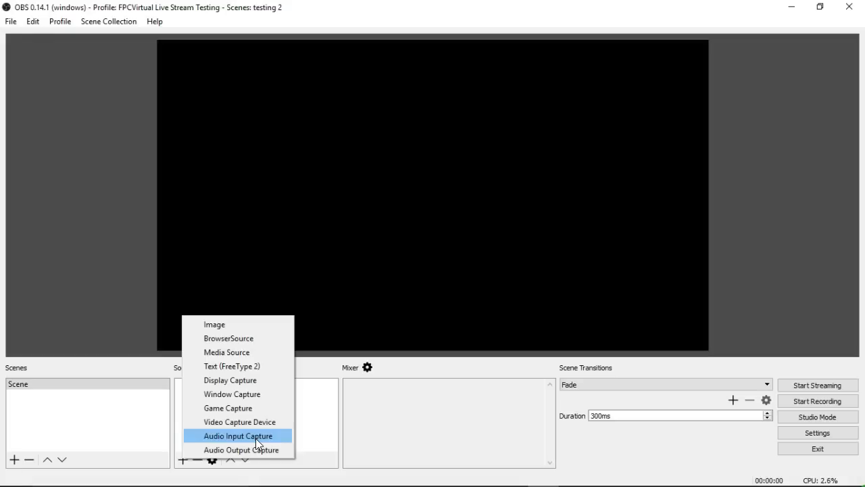
click(247, 421)
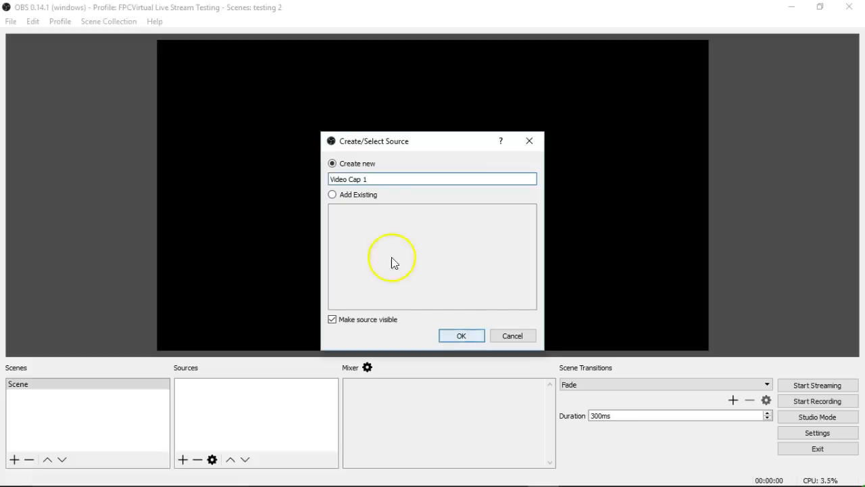
click(453, 334)
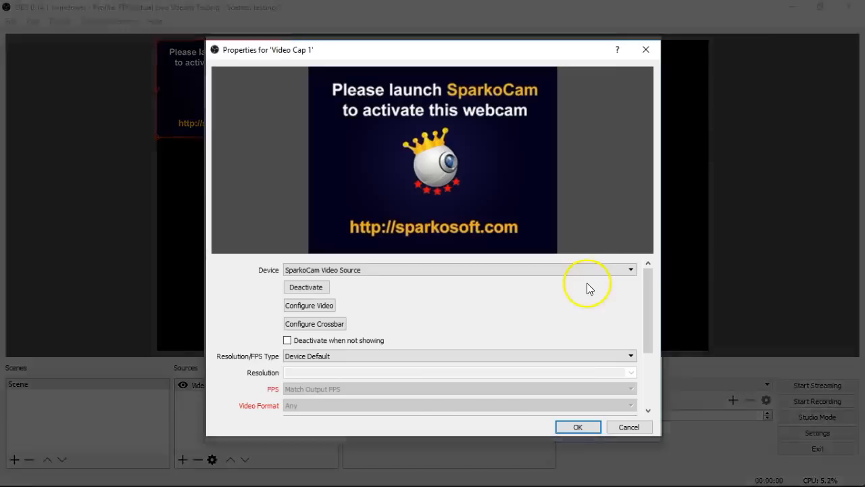
Set the capture device of Video Cap 1 to Microsoft LifeCam HD-5000 and accept its properties.
click(587, 269)
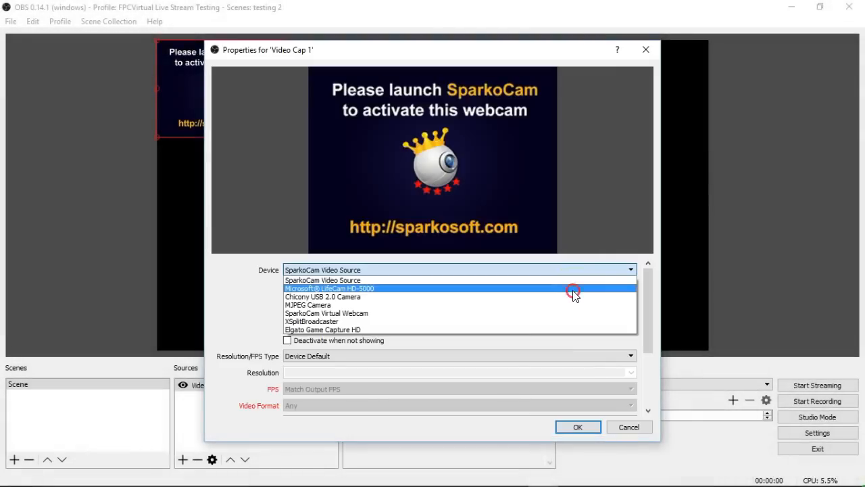
click(572, 292)
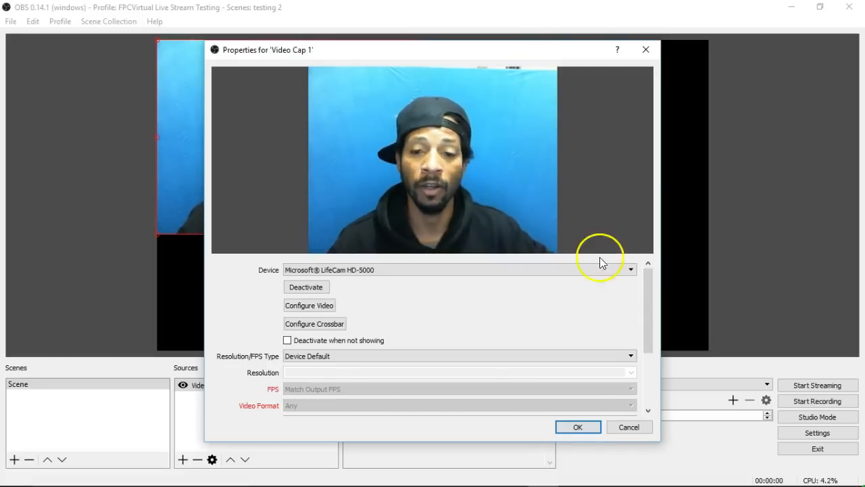
click(581, 426)
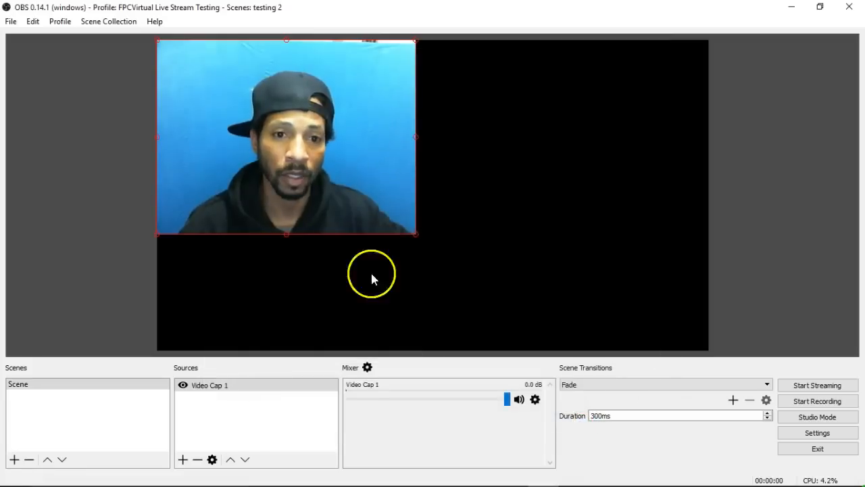
Enlarge the webcam source slightly and move it around the canvas, ending in the canvas's upper-left corner.
drag(415, 234, 452, 260)
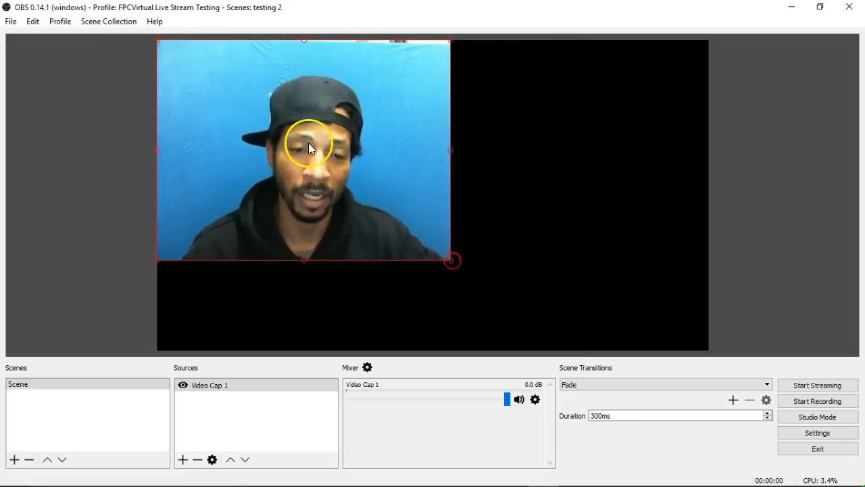
drag(293, 129, 317, 213)
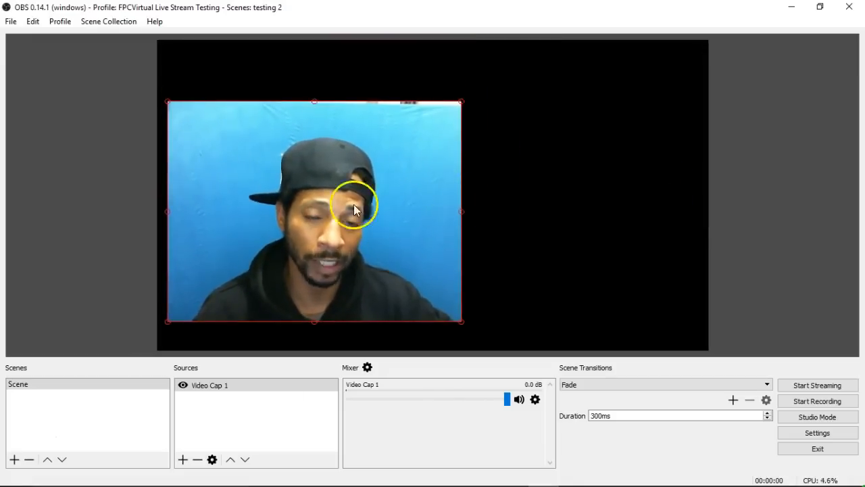
drag(332, 182, 553, 144)
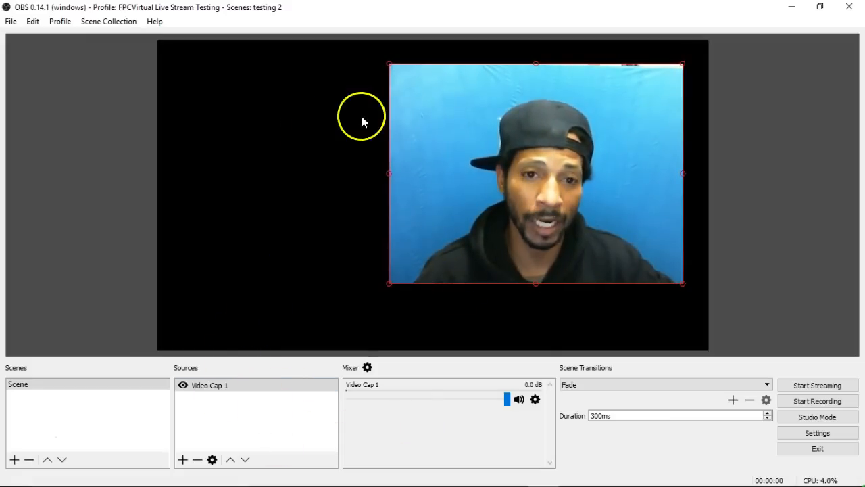
drag(456, 211, 226, 177)
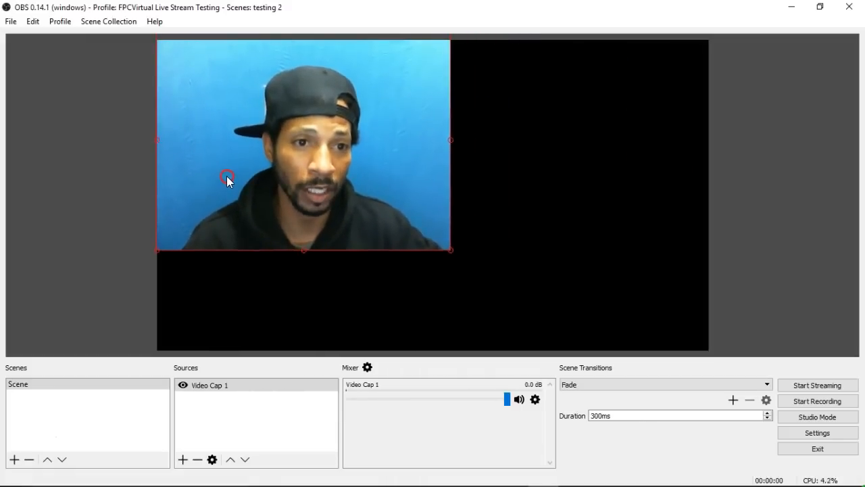
Rotate the webcam source 180 degrees.
right_click(377, 179)
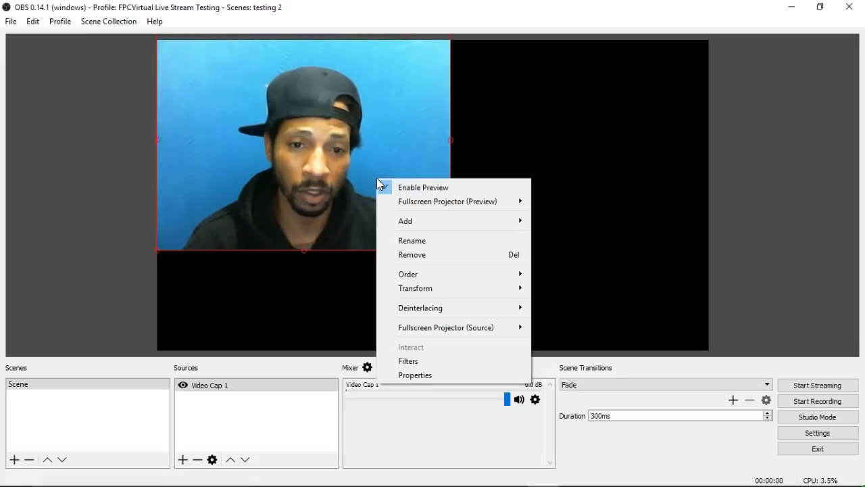
mouse_move(424, 292)
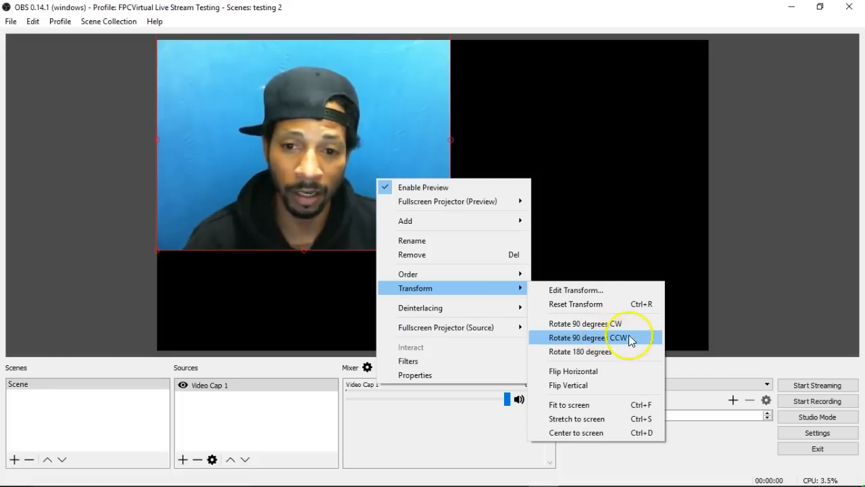
click(600, 355)
Flip the webcam source vertically and then horizontally.
right_click(281, 65)
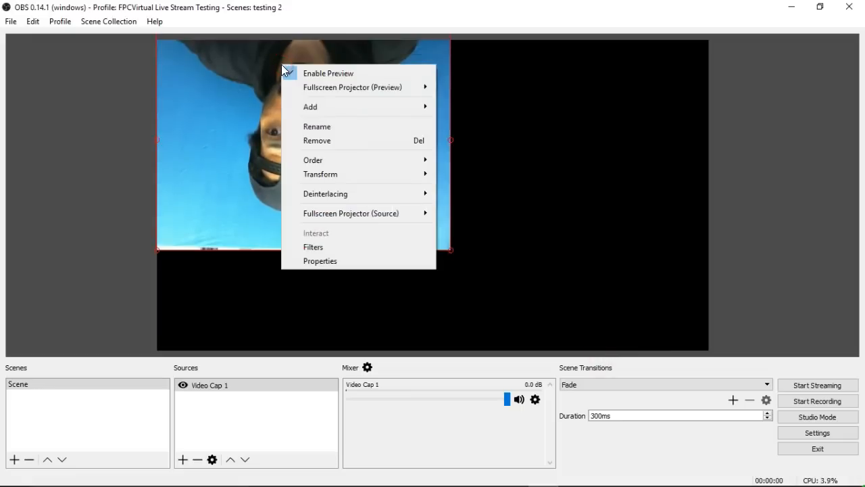
mouse_move(336, 177)
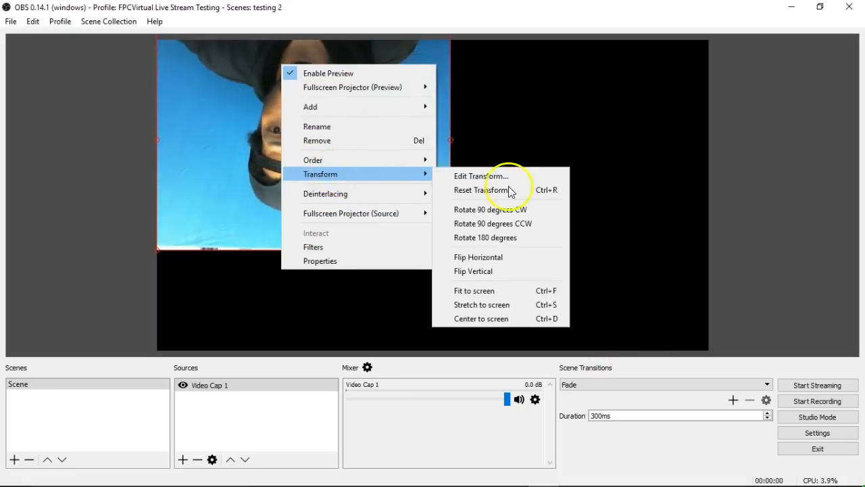
click(491, 271)
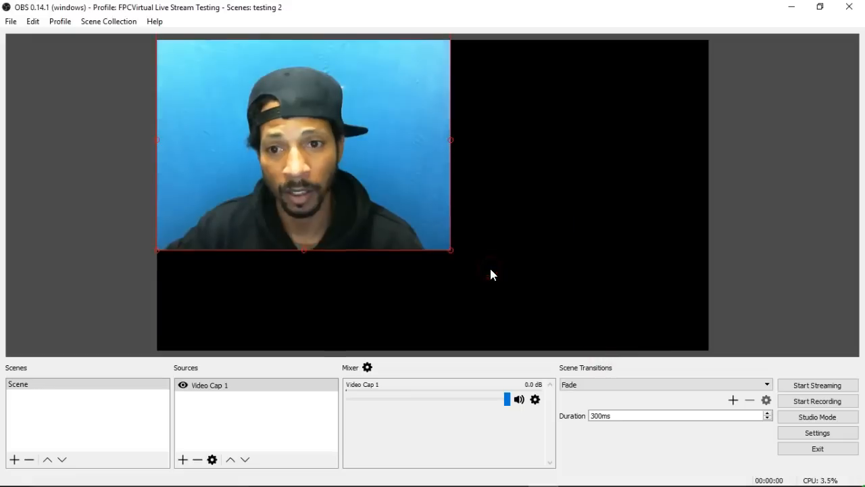
right_click(347, 167)
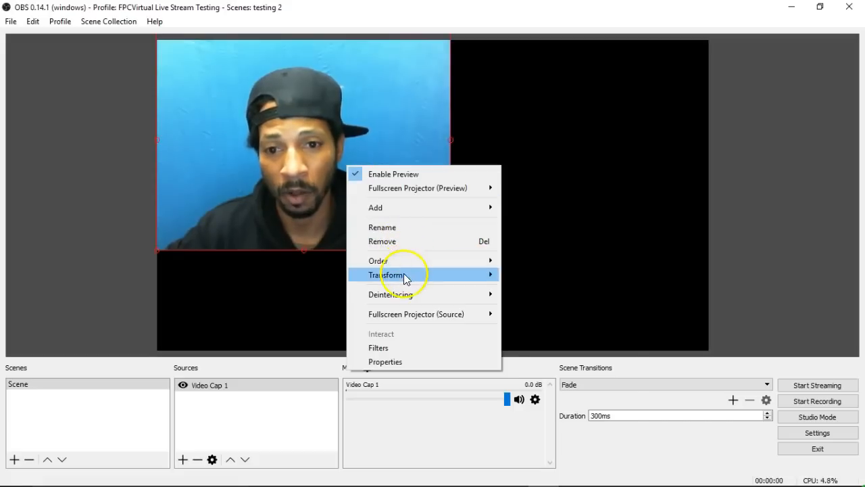
mouse_move(433, 275)
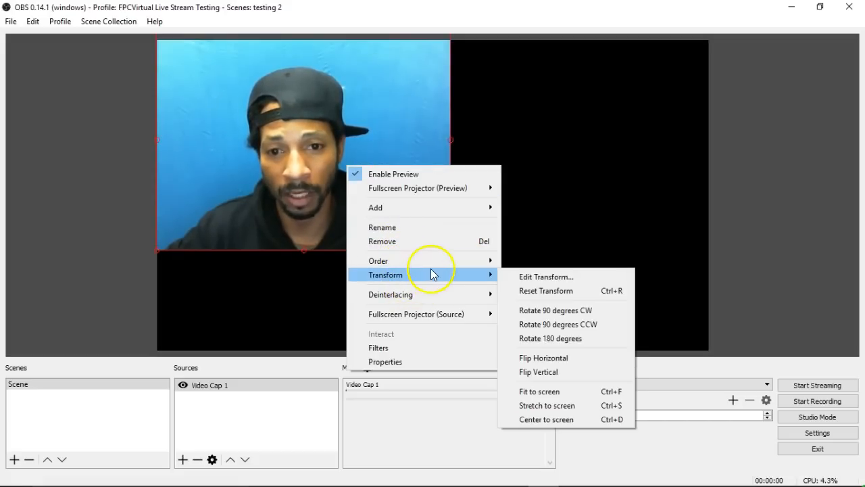
click(561, 361)
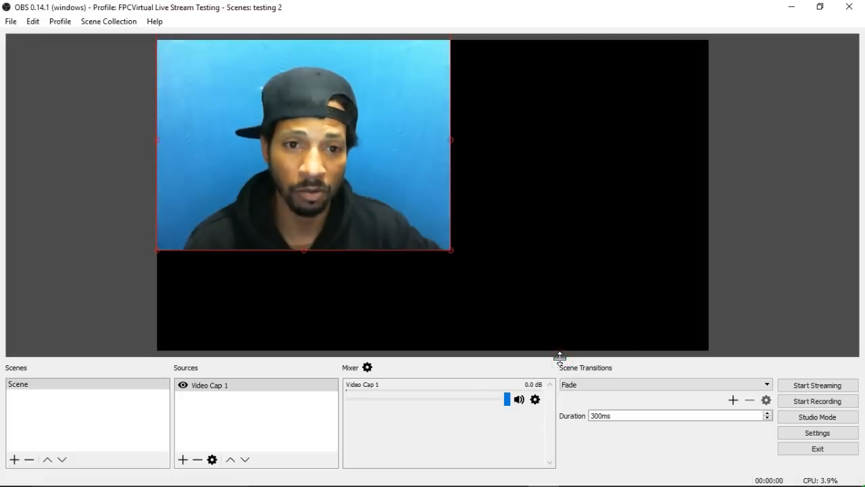
Fit the webcam source to the screen with its proportions kept.
right_click(359, 149)
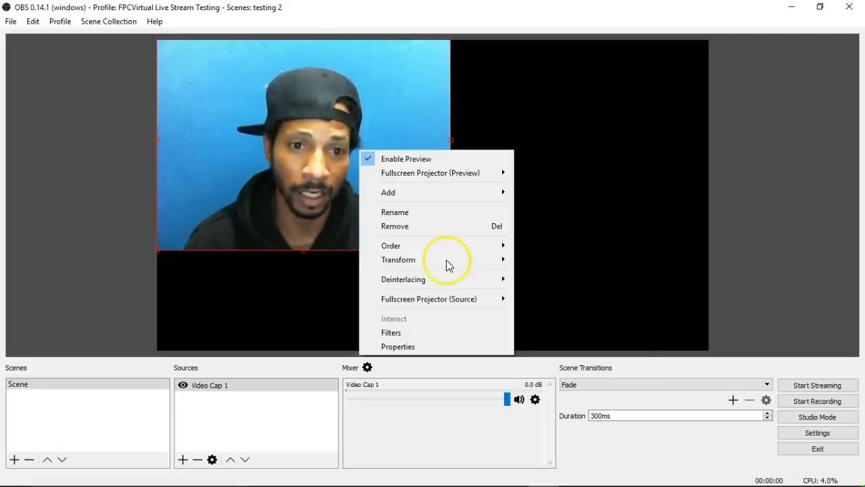
mouse_move(446, 262)
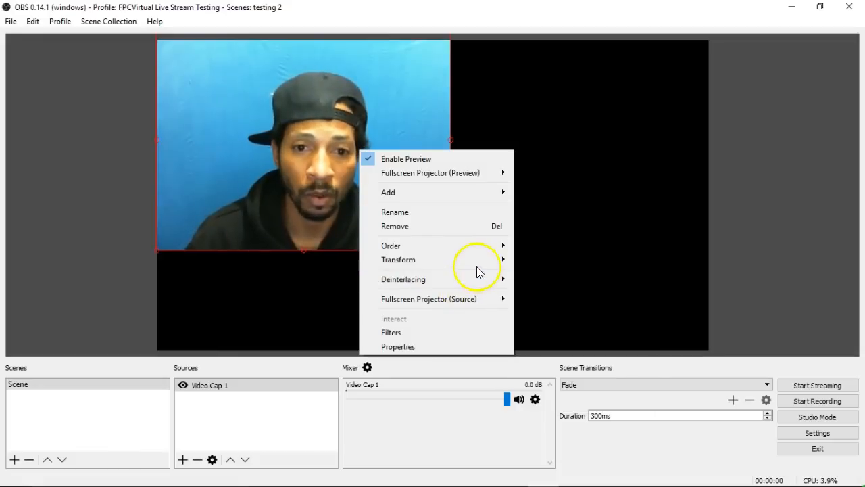
mouse_move(480, 259)
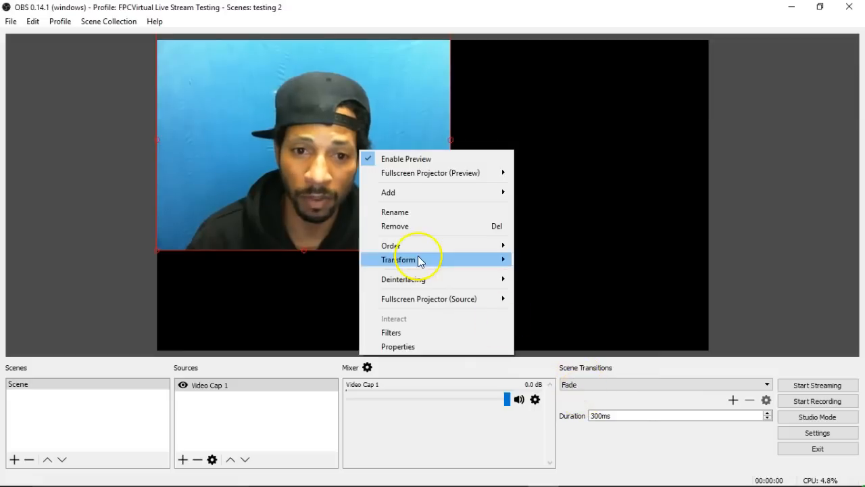
mouse_move(419, 259)
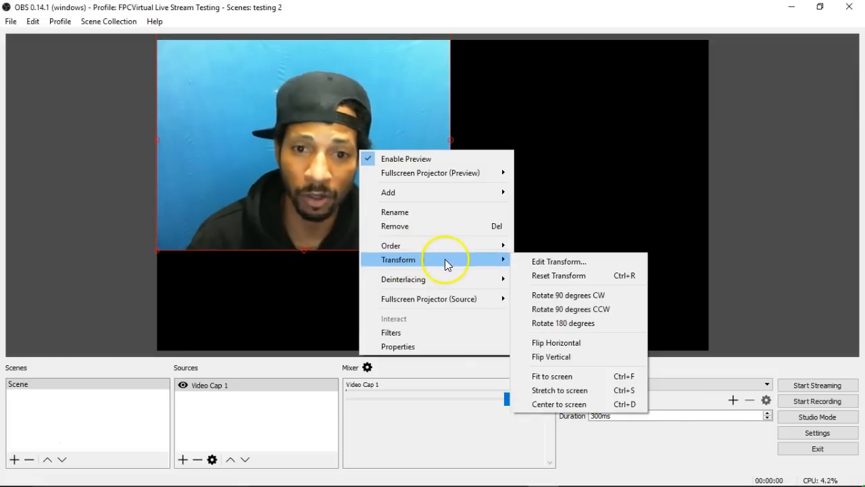
click(595, 376)
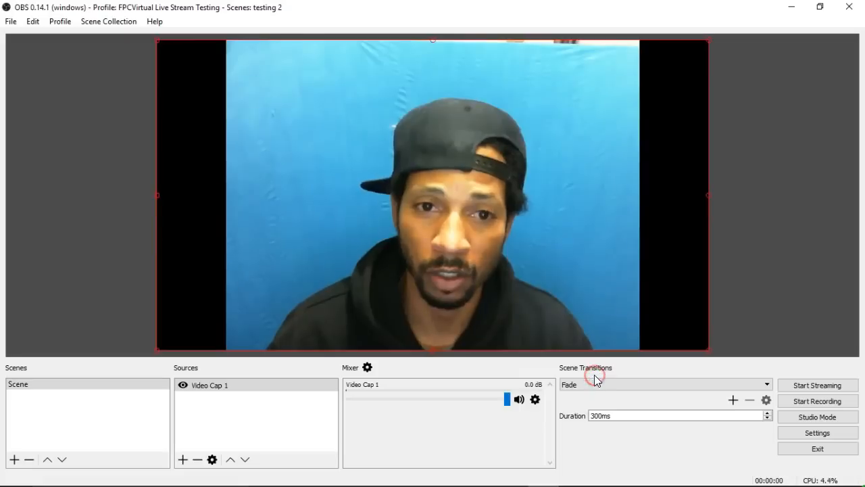
Stretch the webcam source to the screen so it fills the whole canvas.
click(566, 164)
right_click(566, 163)
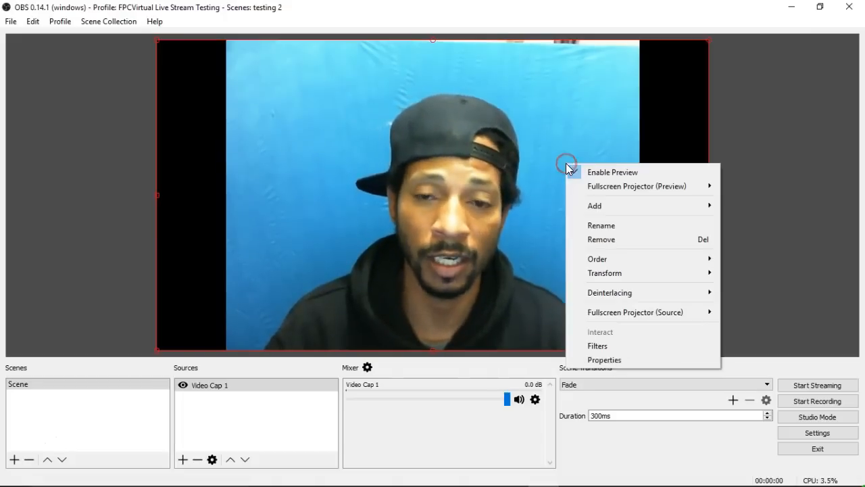
mouse_move(653, 275)
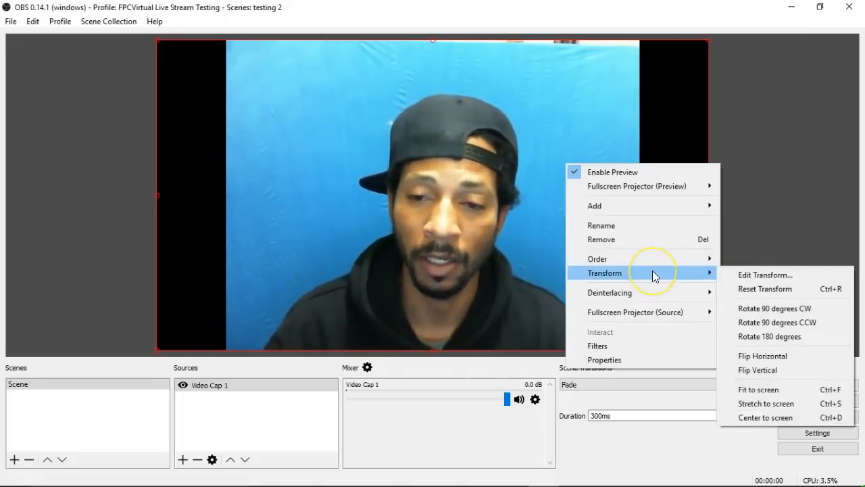
click(778, 403)
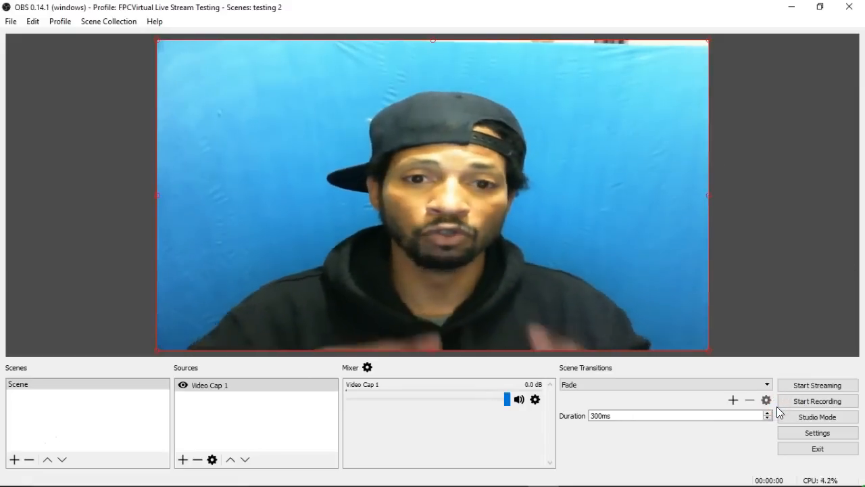
Fit the webcam source to the screen with its proportions kept and center it on the canvas.
right_click(479, 175)
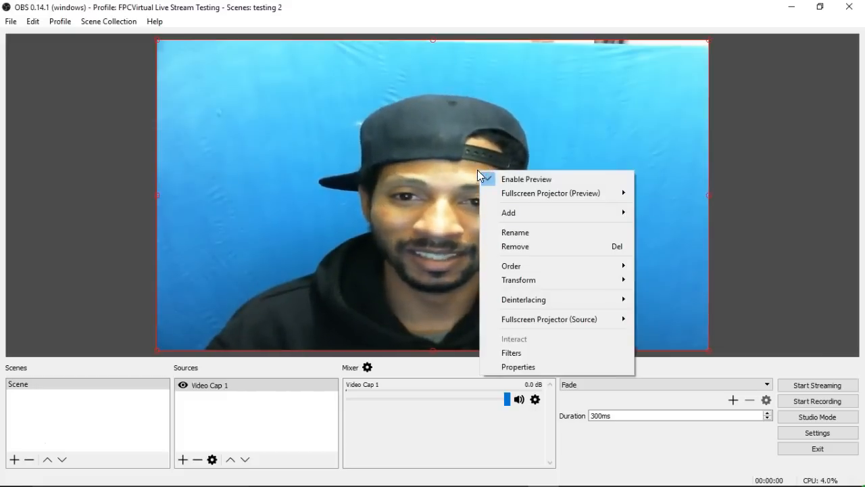
mouse_move(546, 280)
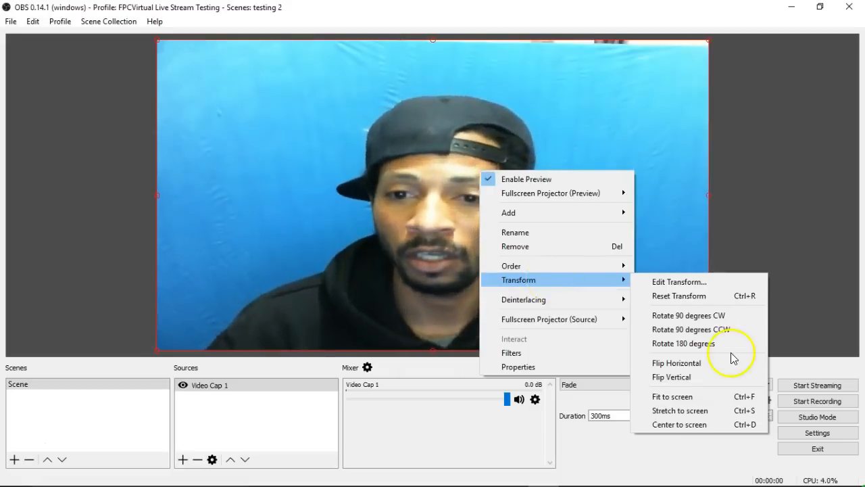
click(697, 399)
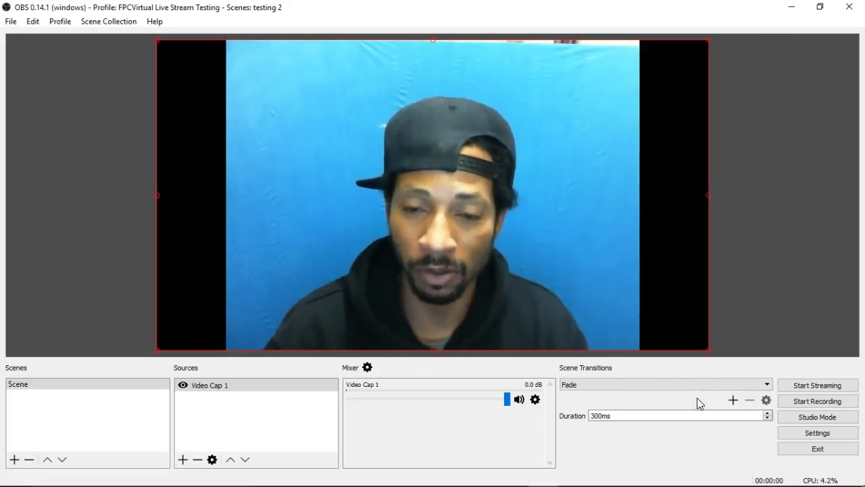
right_click(521, 185)
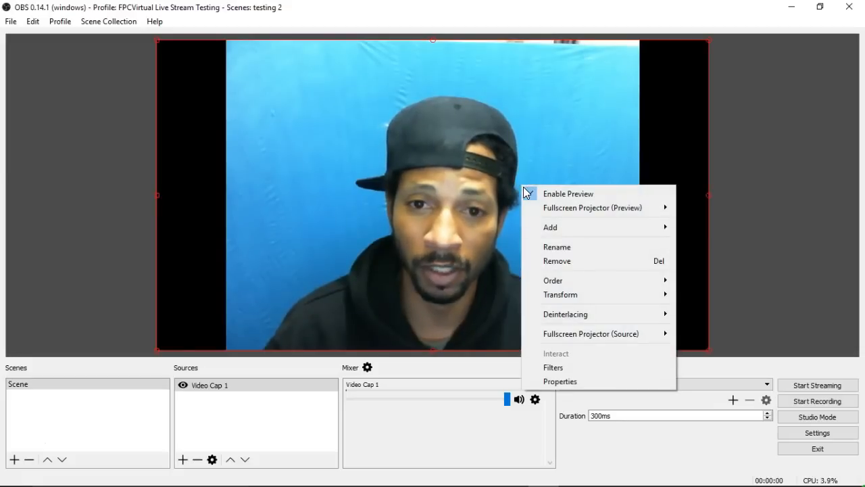
mouse_move(605, 292)
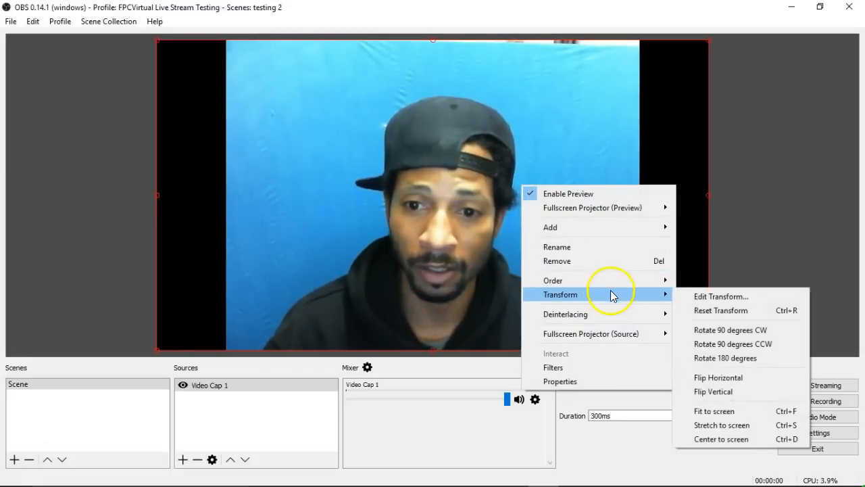
click(716, 439)
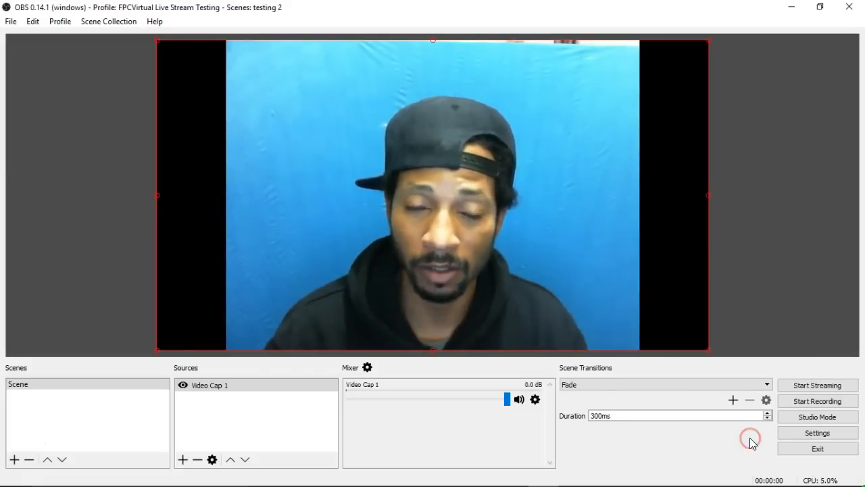
click(605, 245)
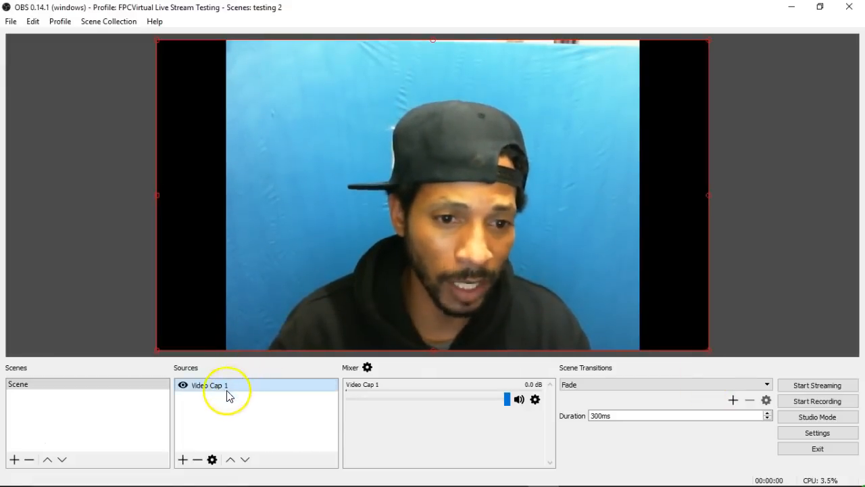
Add a new media source to the scene with the default name Media Source.
click(183, 460)
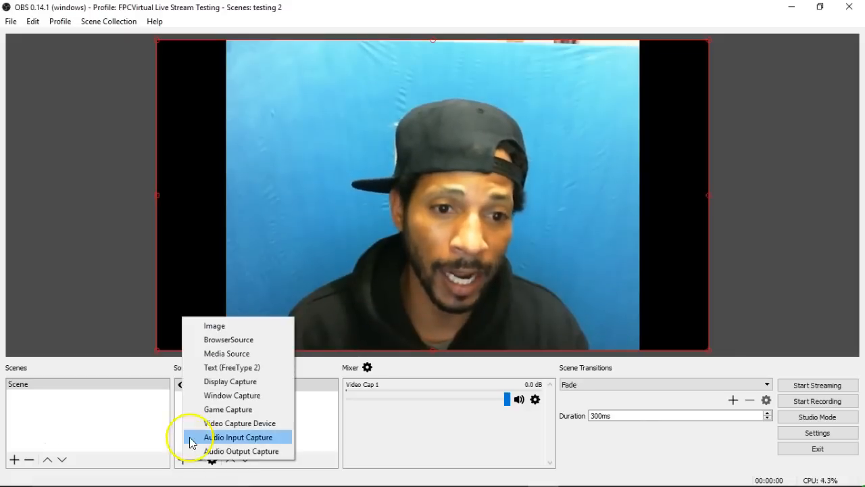
click(232, 353)
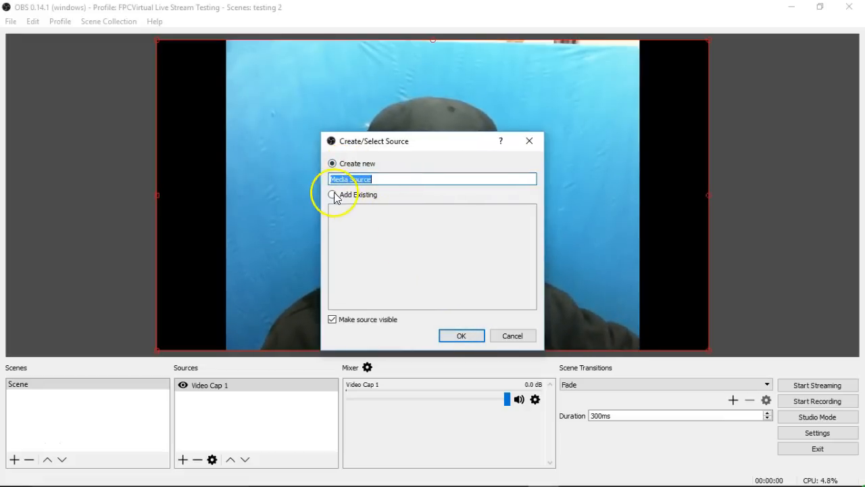
click(459, 336)
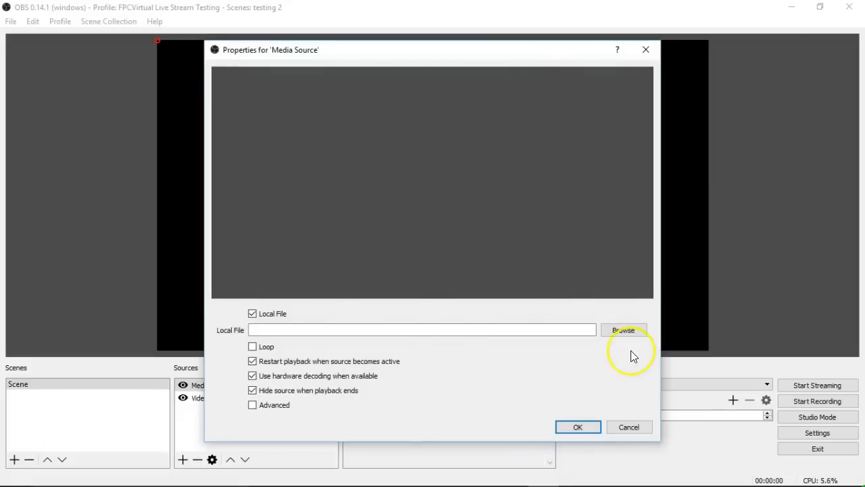
Load IMG_6231-ANIMATION.gif from the OneDrive Cool Images folder as the media source's local file.
click(623, 332)
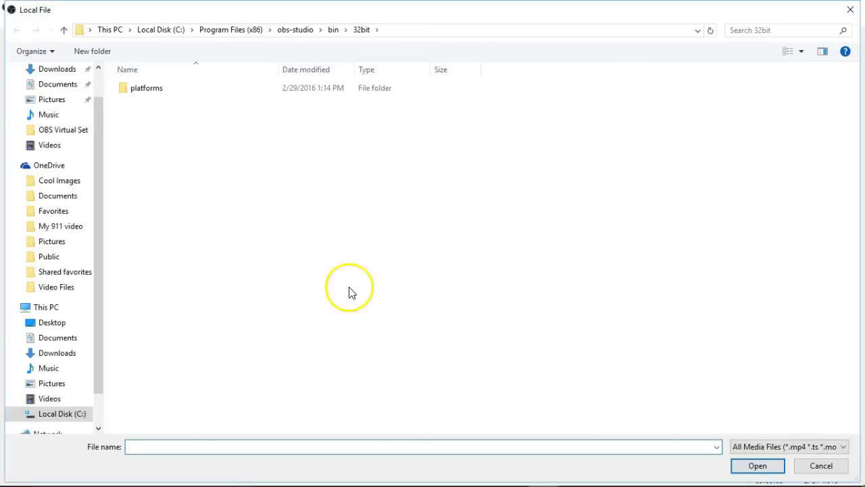
drag(98, 200, 97, 250)
click(60, 339)
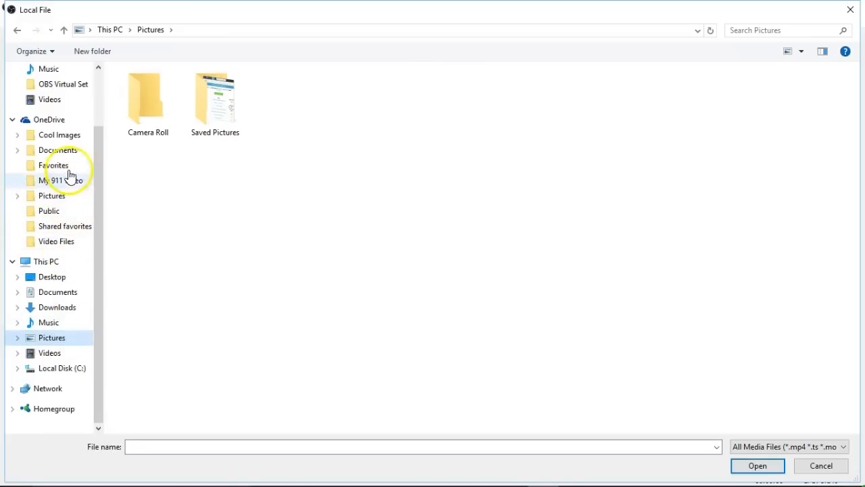
scroll(75, 255, up, 1)
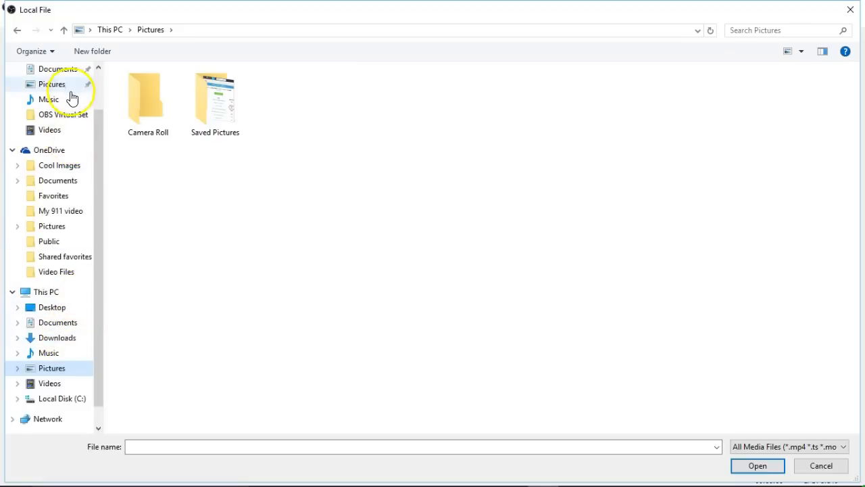
click(56, 167)
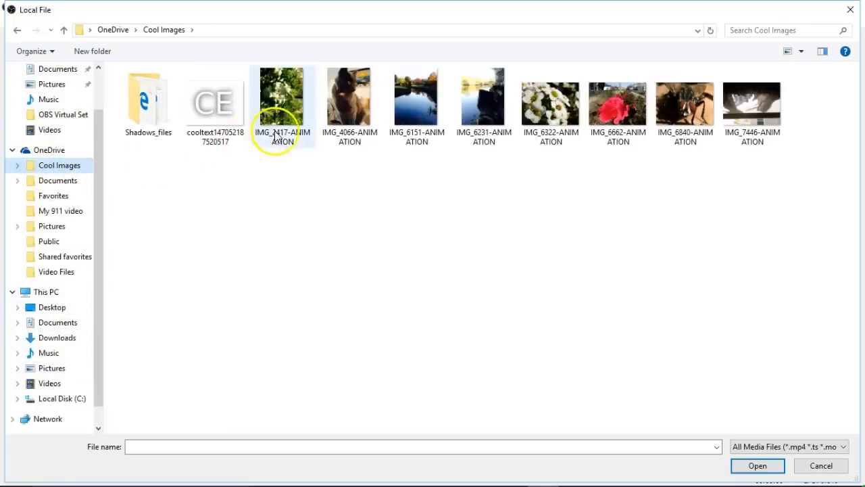
click(400, 117)
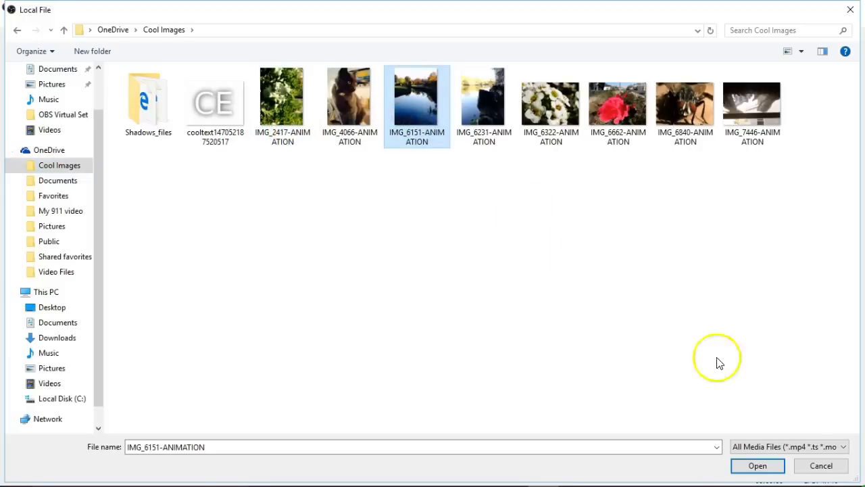
click(483, 86)
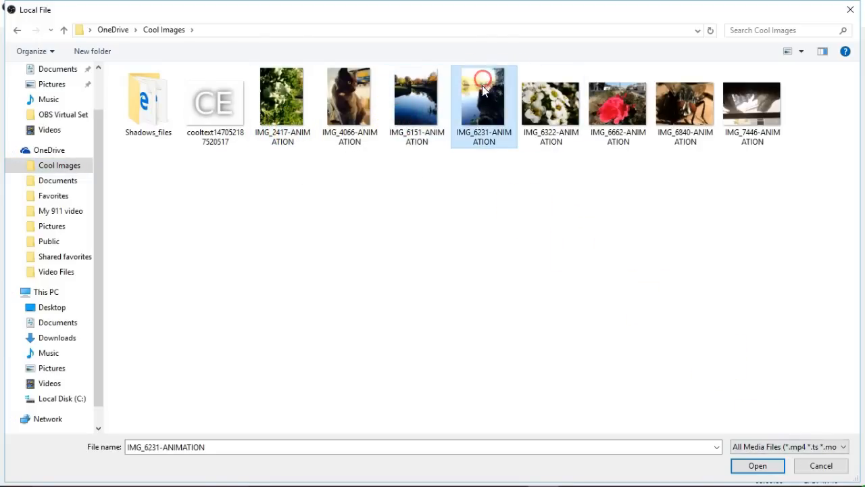
click(762, 466)
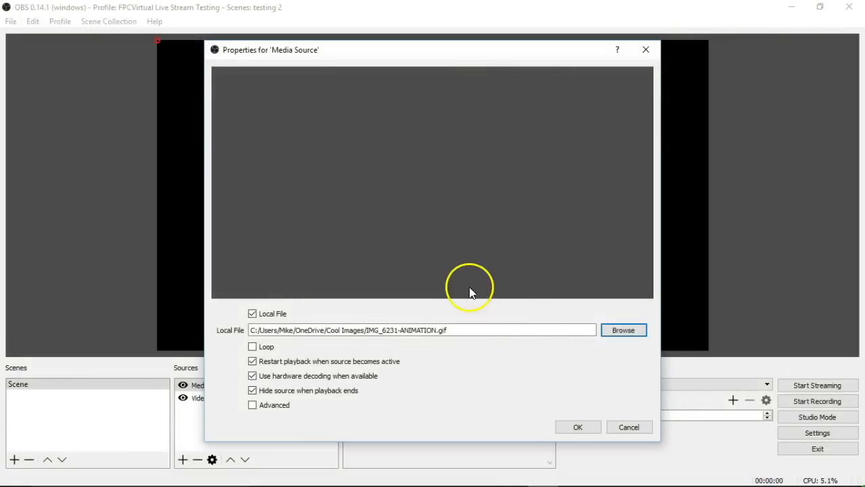
click(577, 426)
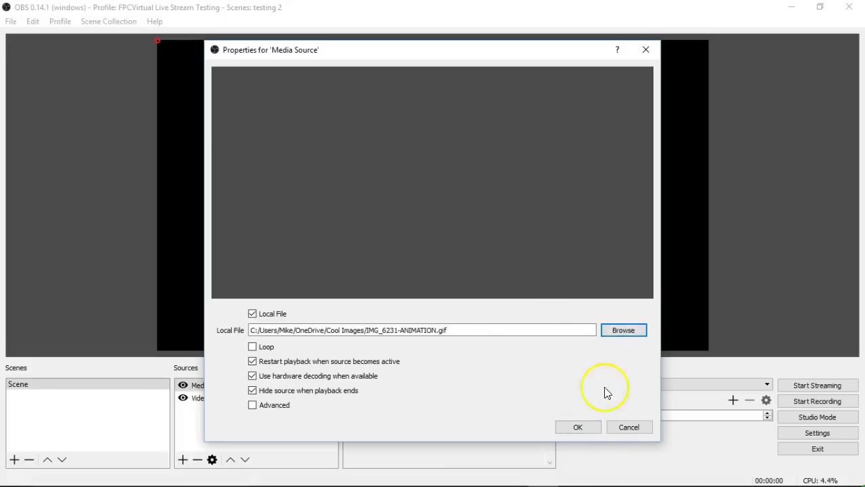
Set the media source's local file to FPCVirtual - Intro Sample.mp4 from the OneDrive Video Files folder, with looping enabled, and accept the properties.
click(619, 333)
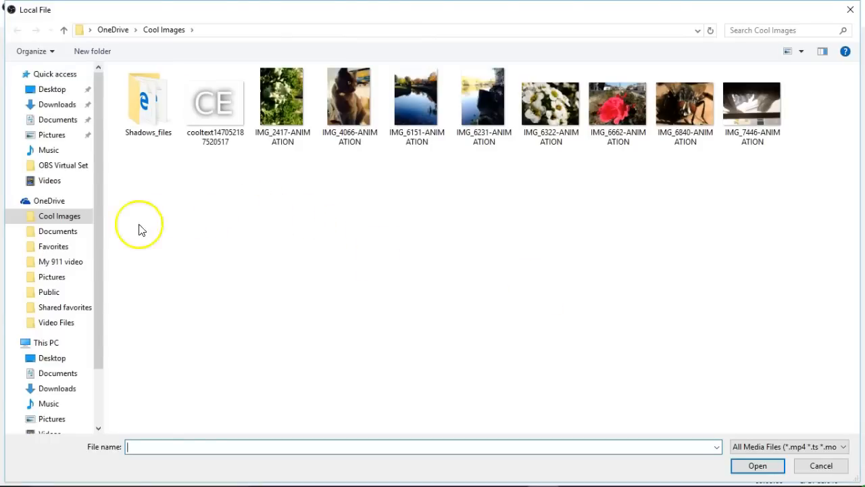
click(66, 323)
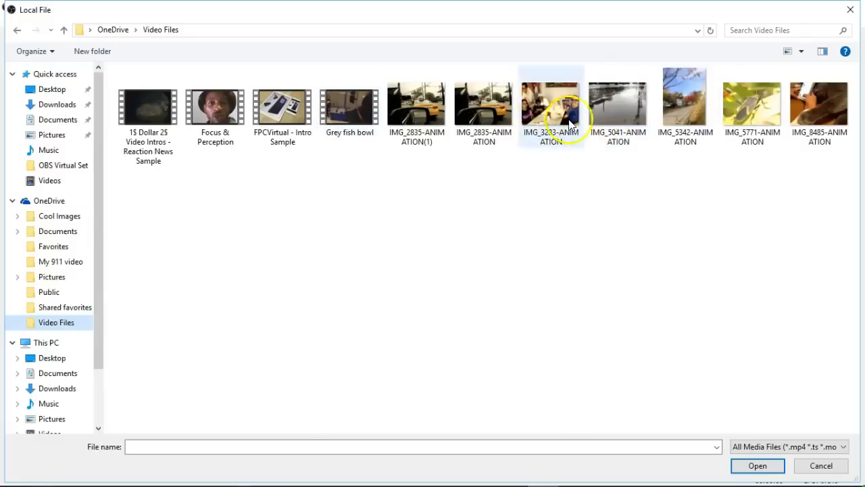
click(296, 129)
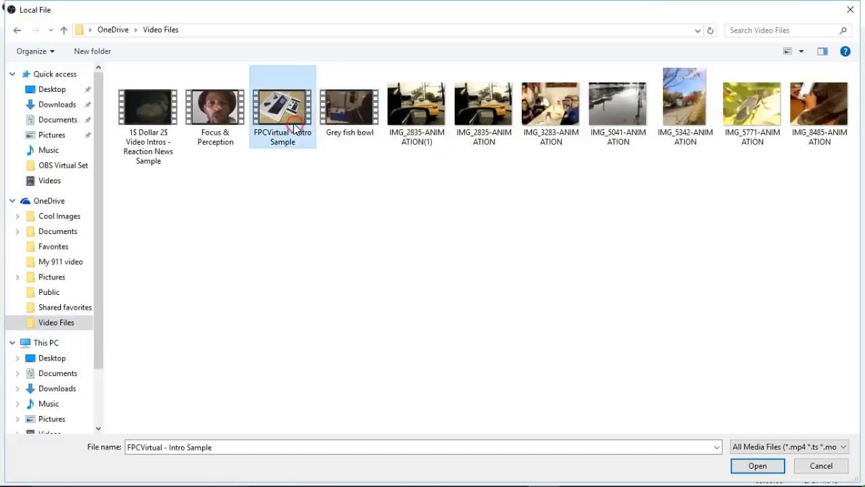
click(757, 465)
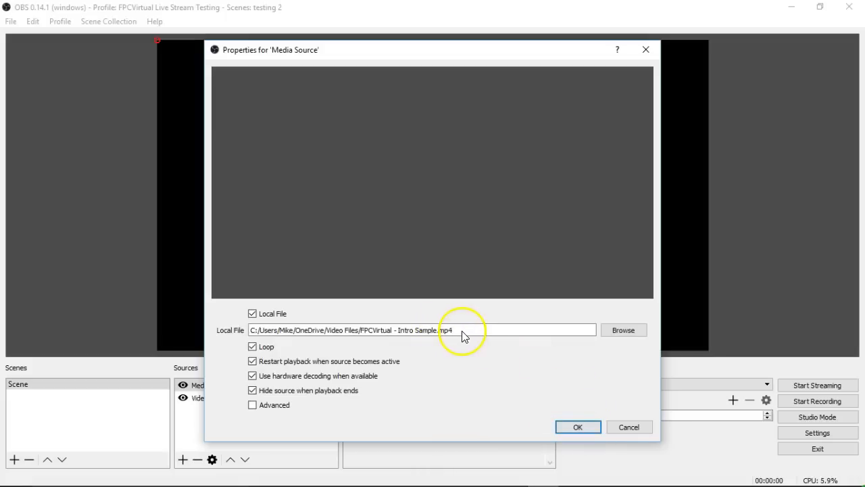
click(579, 427)
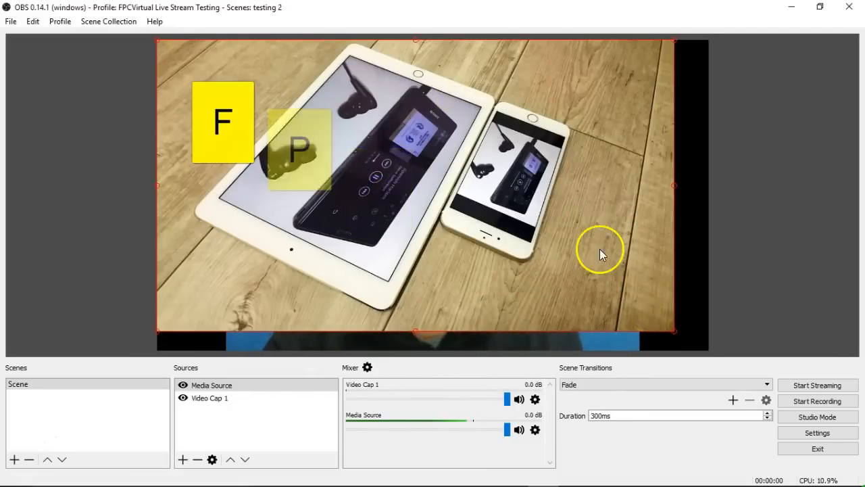
Fit the media source to the screen and move it below the webcam source in the source order.
right_click(633, 250)
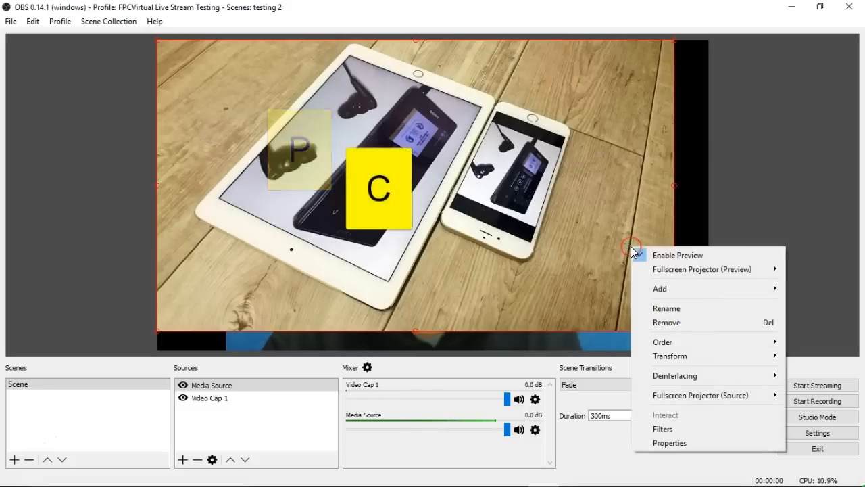
mouse_move(701, 365)
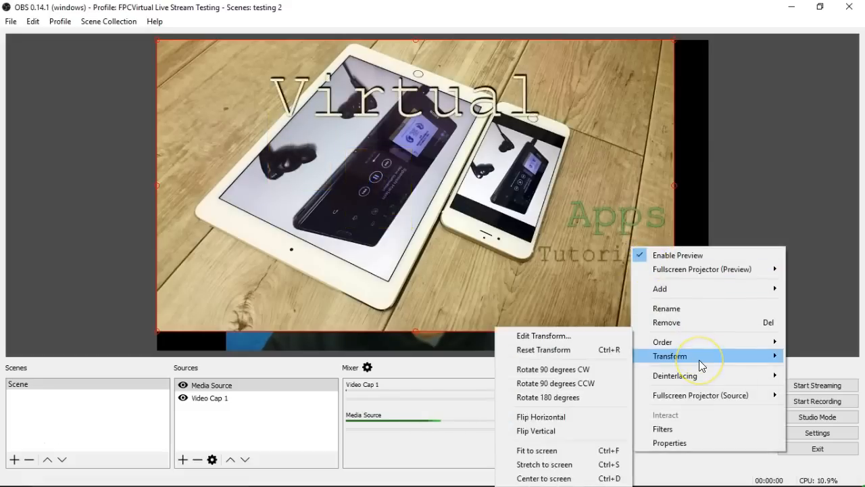
click(556, 450)
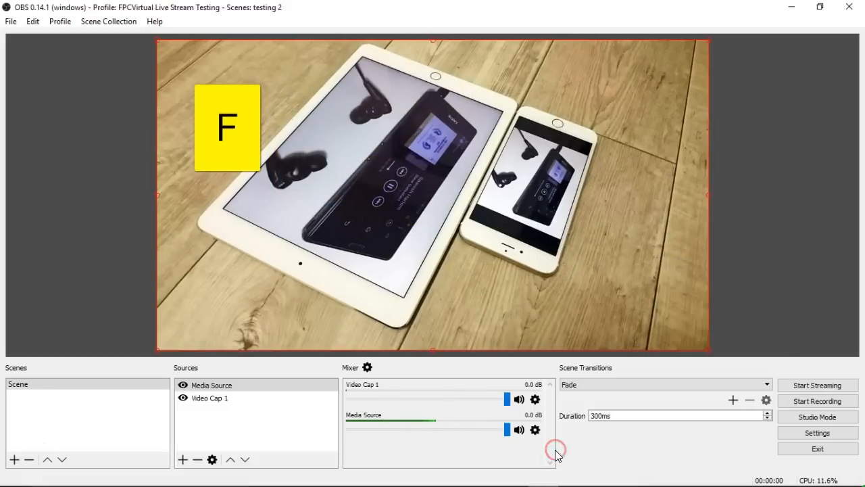
click(659, 246)
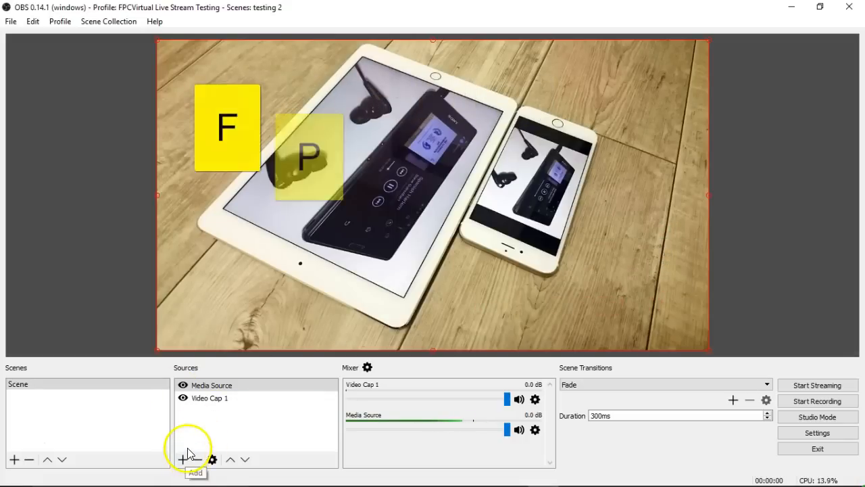
click(246, 461)
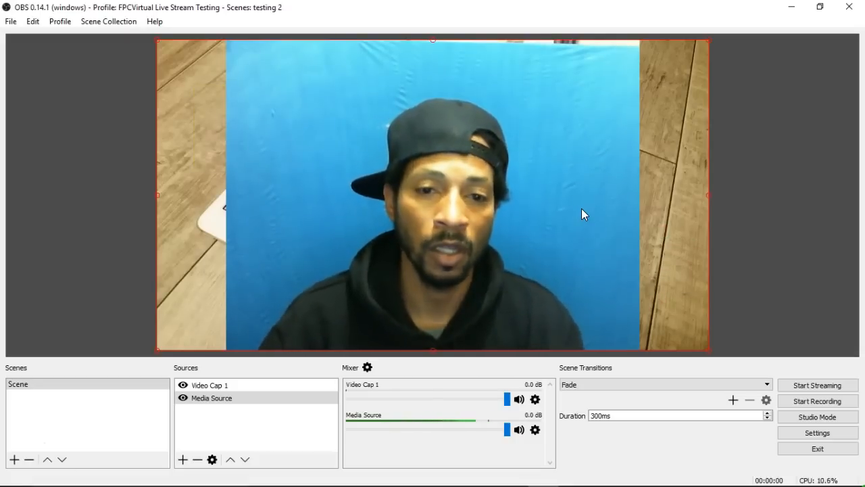
Add a Chroma Key effect filter with its default name to the webcam source Video Cap 1.
right_click(269, 398)
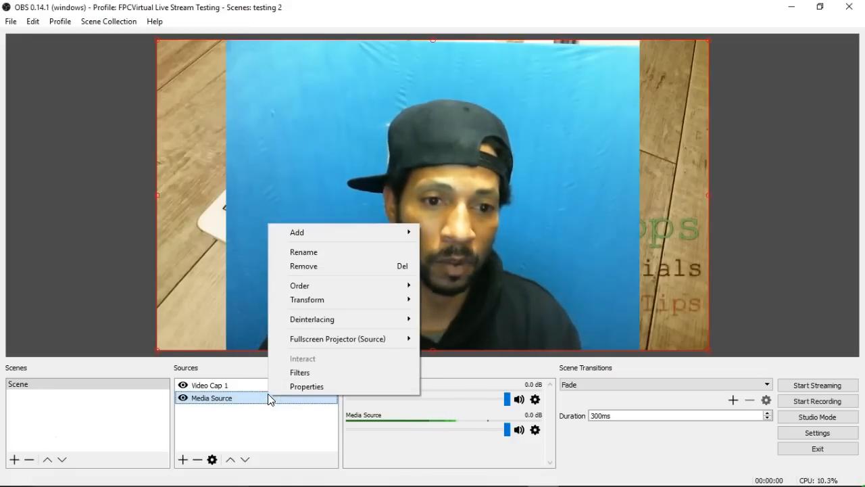
click(232, 390)
right_click(233, 391)
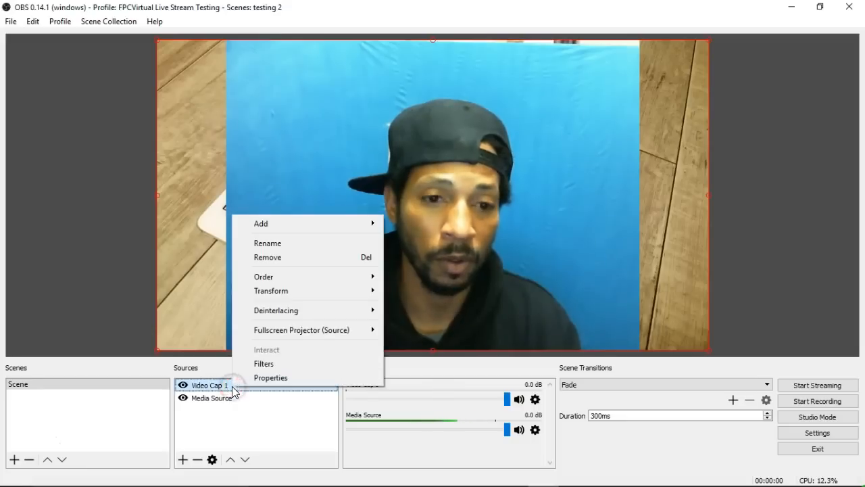
click(276, 363)
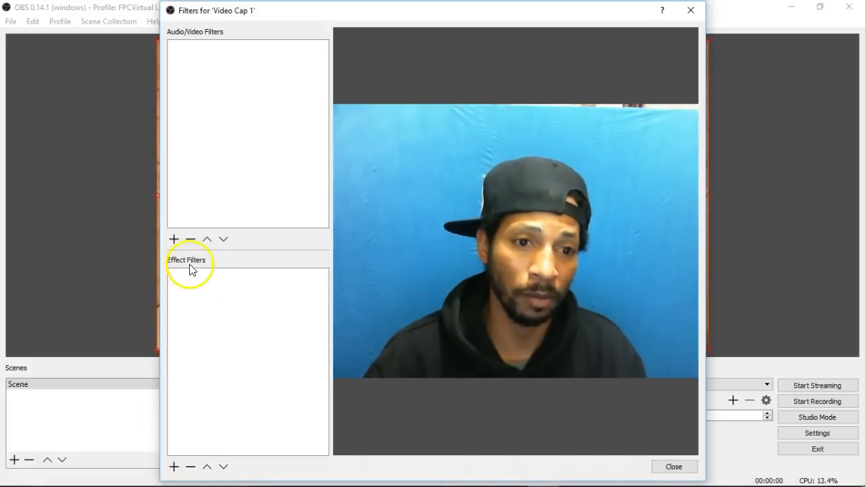
click(175, 466)
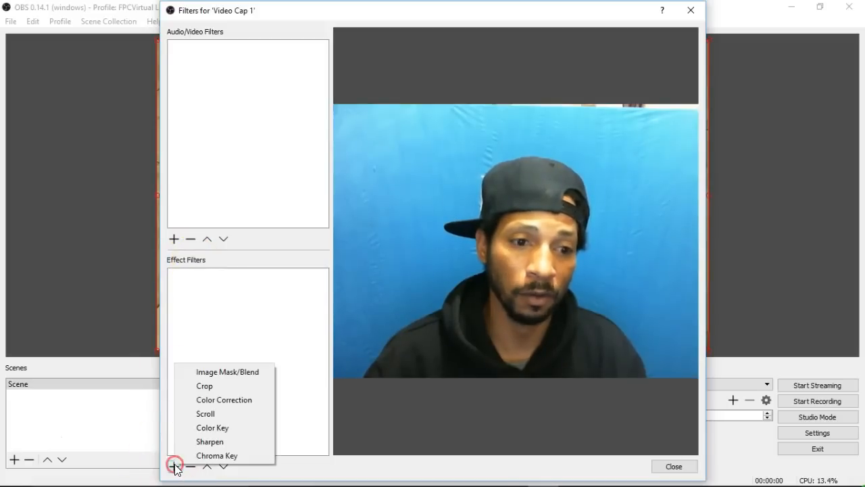
click(217, 456)
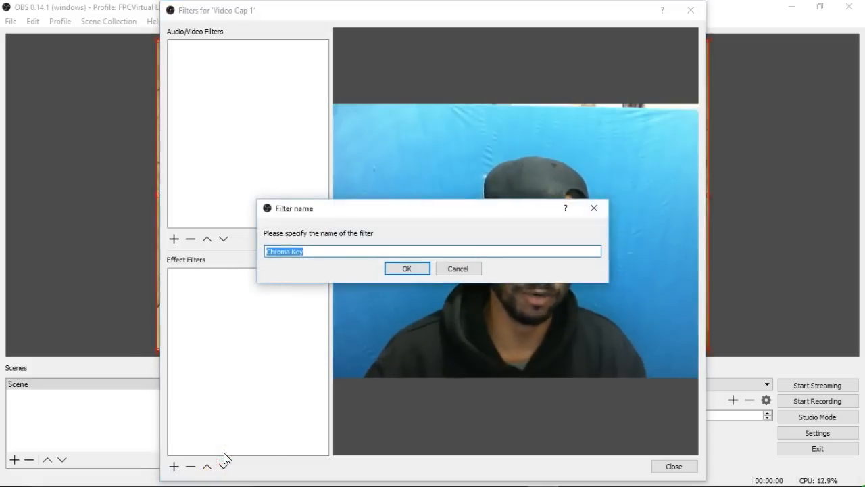
click(413, 269)
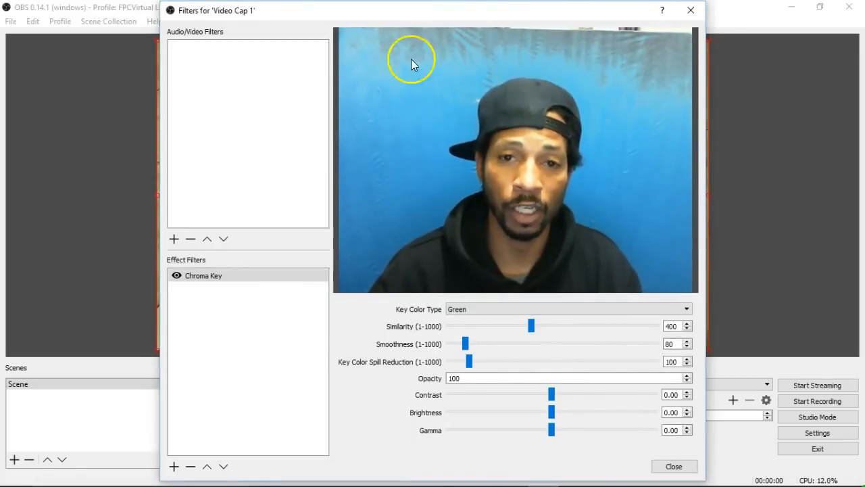
Set the Chroma Key filter's key color type to Blue and its similarity to 176.
click(476, 309)
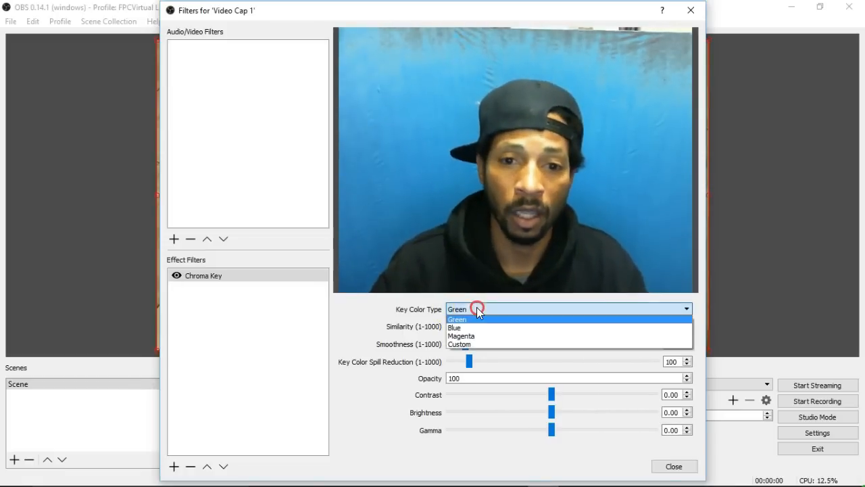
click(521, 328)
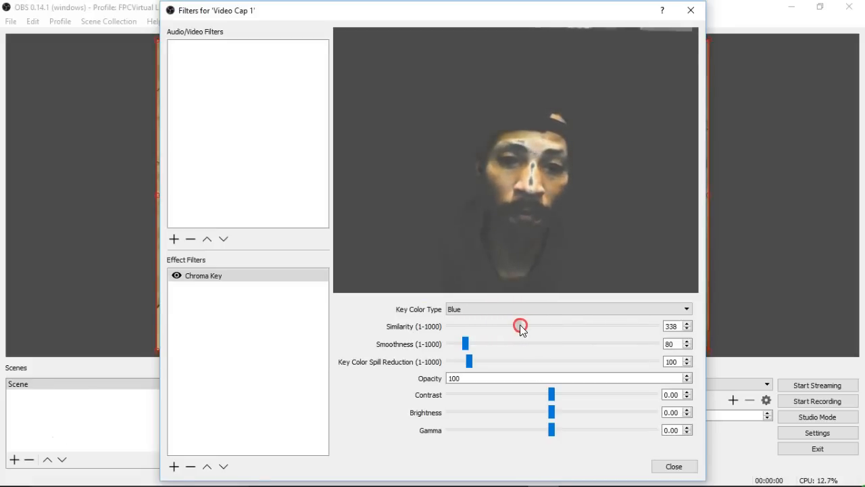
drag(520, 327, 500, 328)
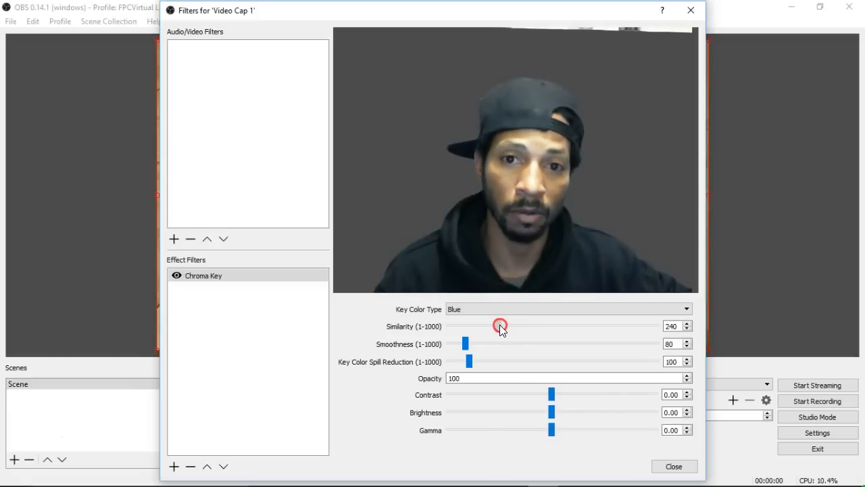
drag(492, 323, 492, 324)
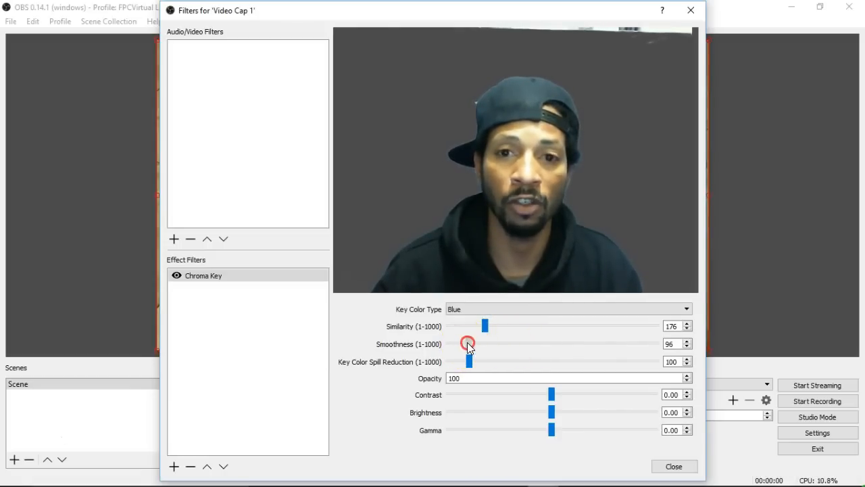
Set the Chroma Key filter's smoothness to 176.
drag(471, 343, 472, 343)
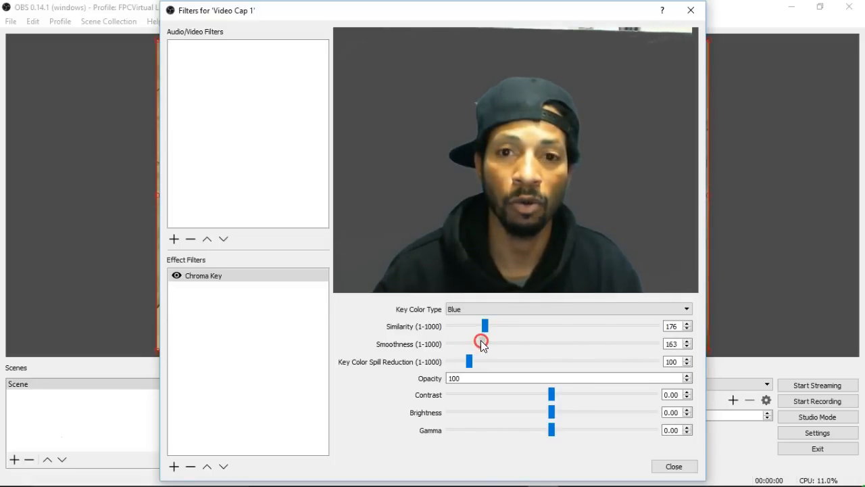
drag(483, 340, 484, 341)
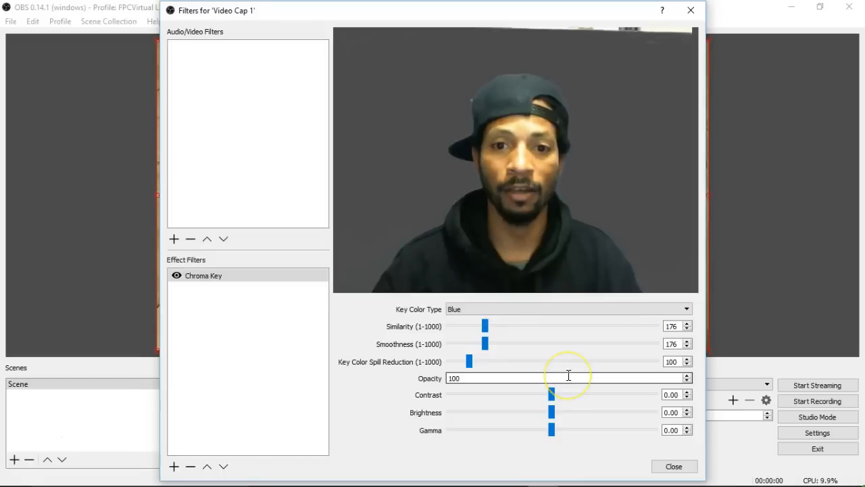
click(639, 214)
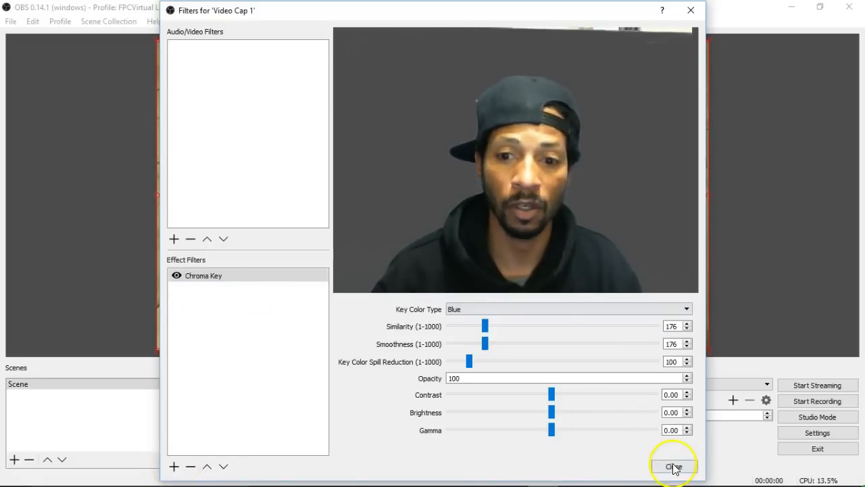
Add a Crop effect filter with its default name to Video Cap 1.
click(175, 467)
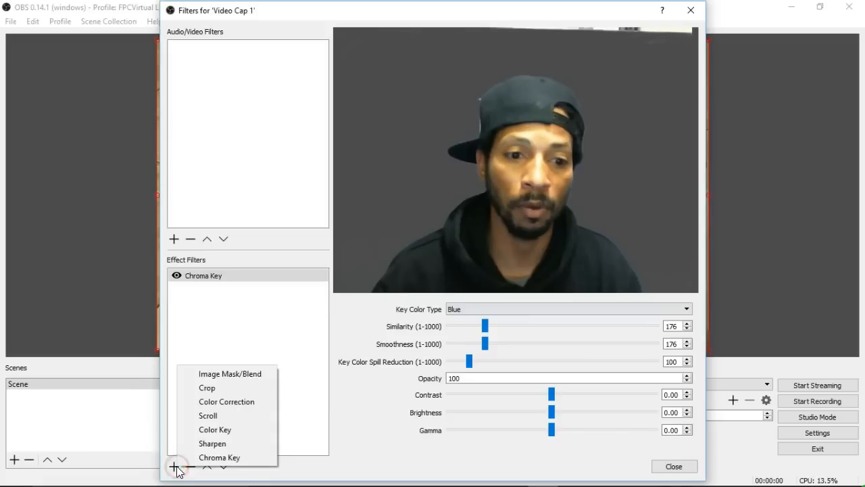
click(211, 388)
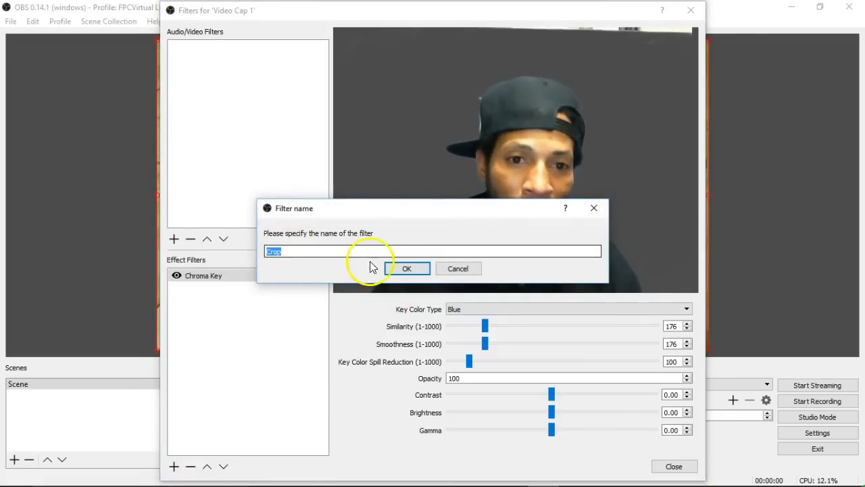
click(406, 269)
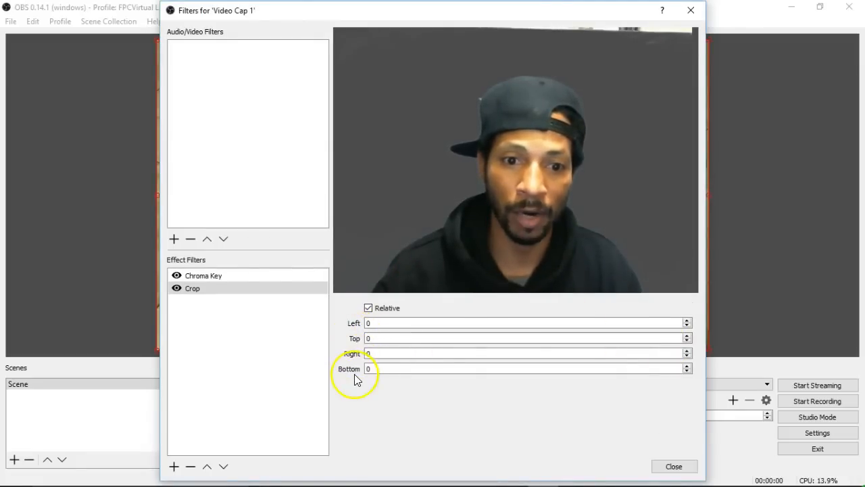
Set the Crop filter's top value to 50 with relative cropping and close the filters window.
click(687, 334)
click(688, 334)
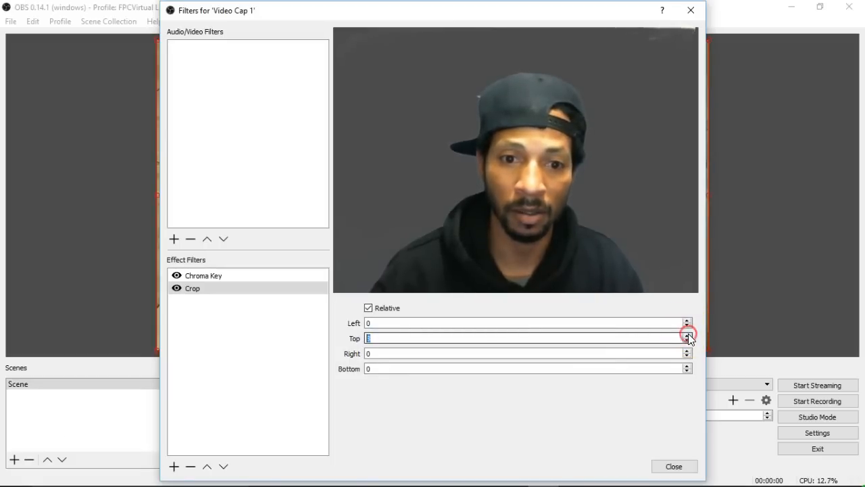
click(687, 334)
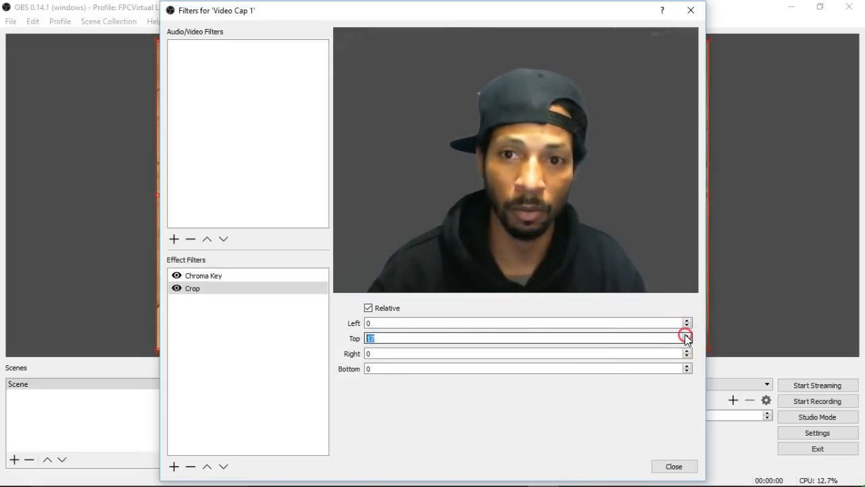
click(687, 336)
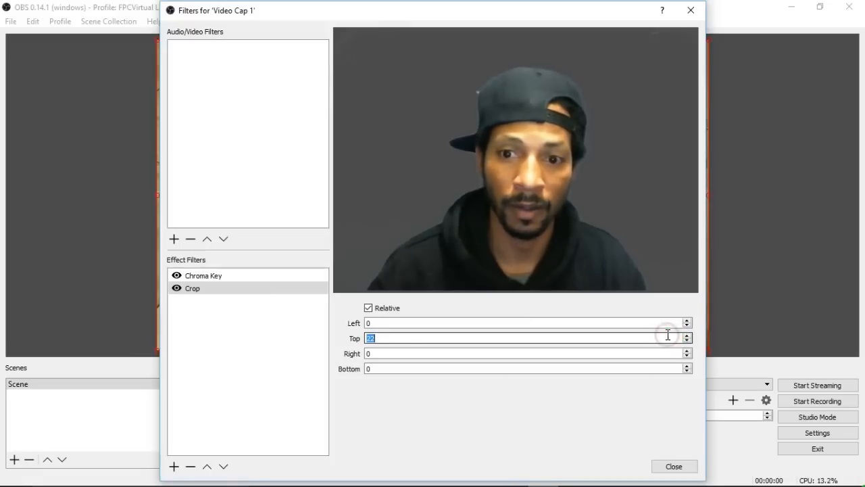
click(686, 335)
click(686, 335)
click(686, 336)
click(686, 335)
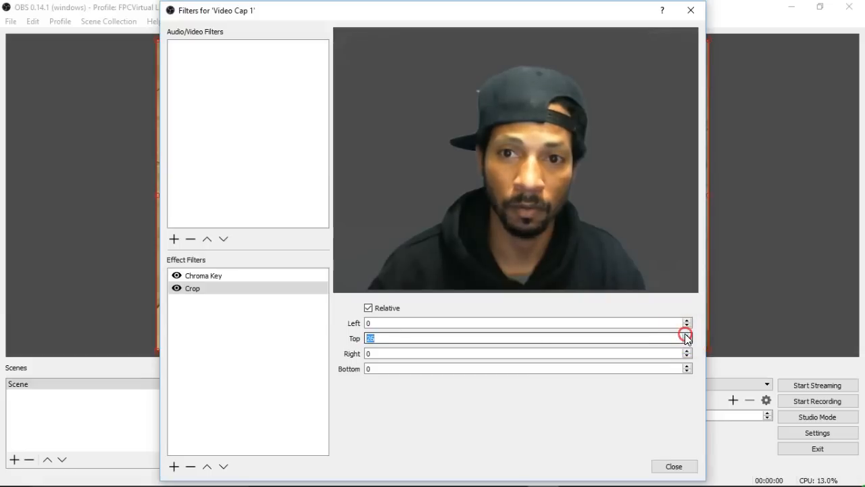
click(687, 335)
click(687, 335)
click(687, 336)
click(687, 335)
click(687, 335)
click(686, 335)
click(687, 335)
click(687, 336)
click(687, 335)
click(686, 335)
click(687, 335)
click(687, 335)
click(686, 335)
click(686, 335)
click(687, 335)
click(687, 335)
click(686, 335)
click(687, 335)
click(686, 335)
click(687, 336)
click(687, 335)
click(686, 335)
click(686, 335)
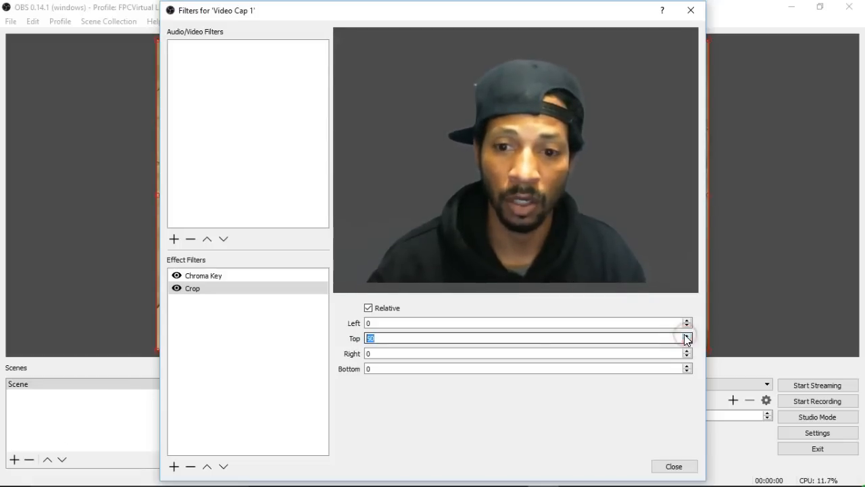
click(675, 467)
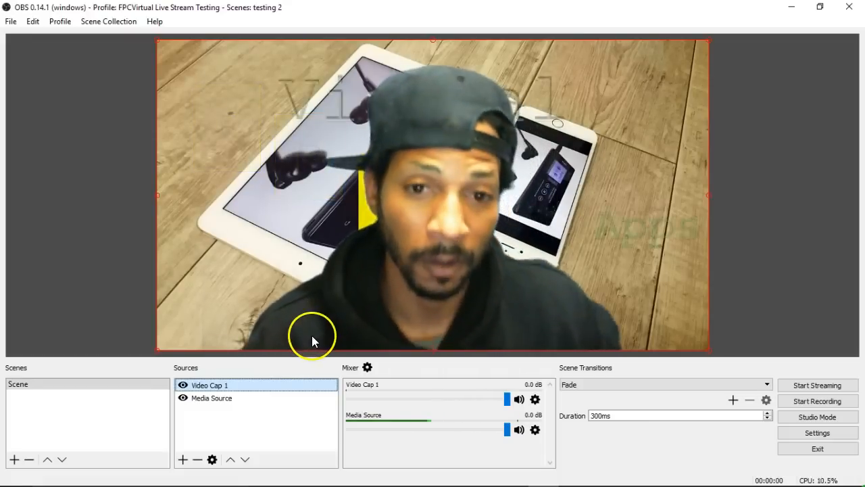
right_click(245, 390)
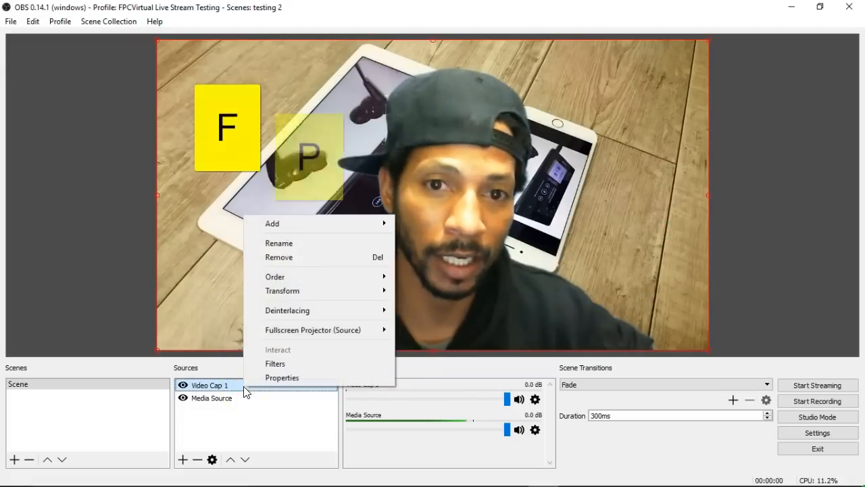
click(282, 378)
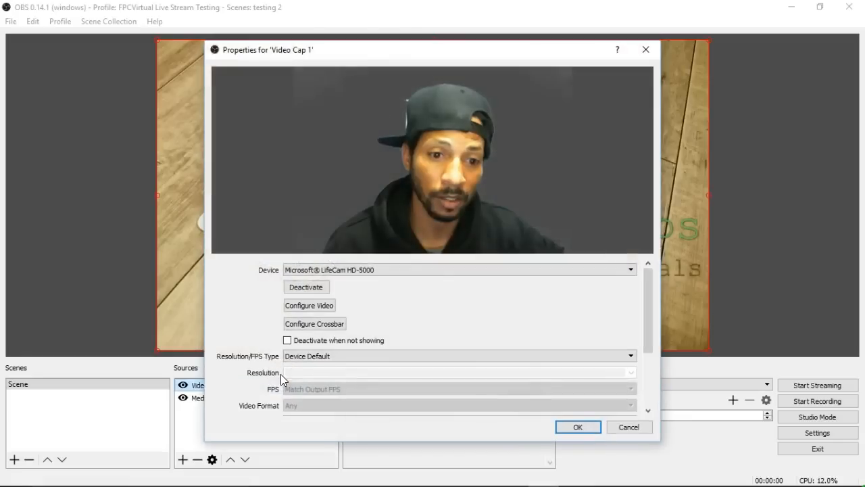
click(633, 431)
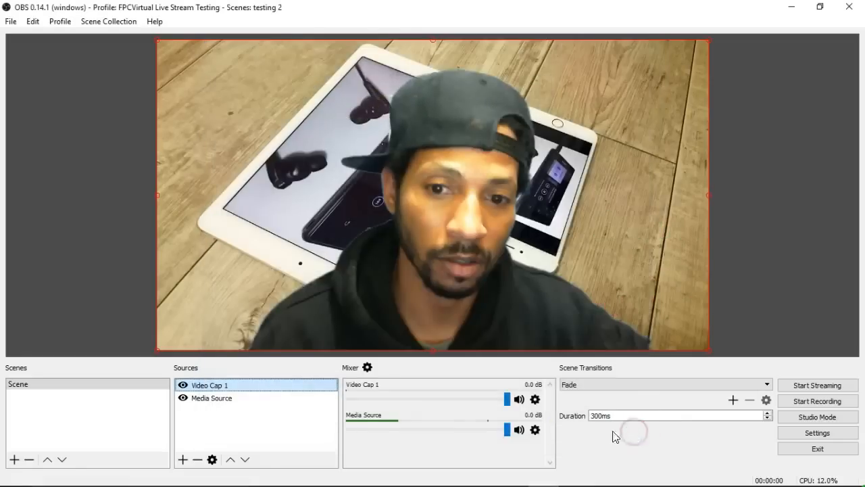
Reopen the filters of Video Cap 1 and set the Chroma Key similarity to 194.
click(265, 390)
right_click(264, 390)
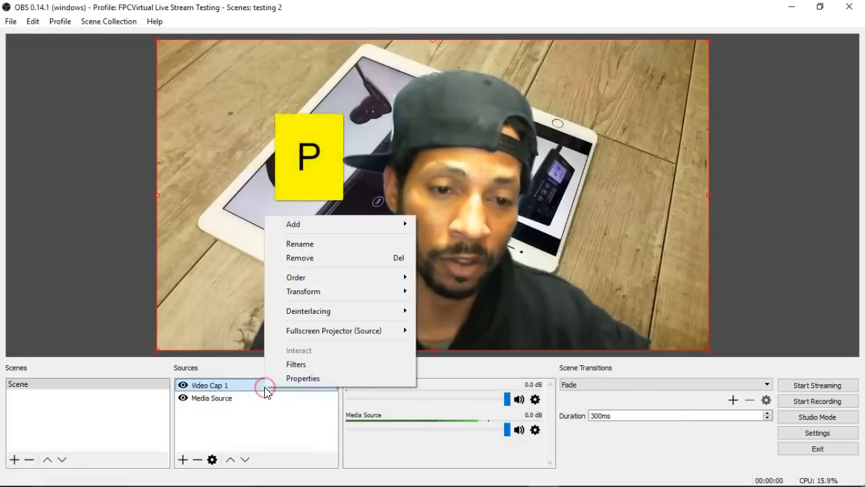
click(312, 363)
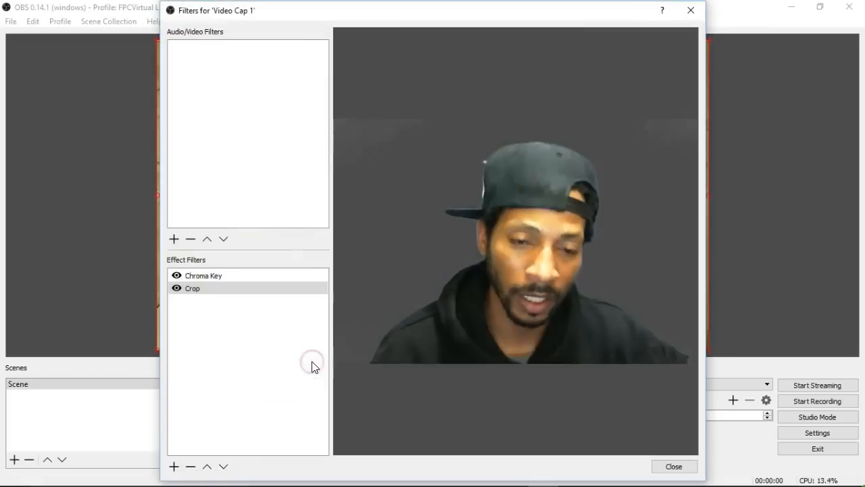
click(231, 275)
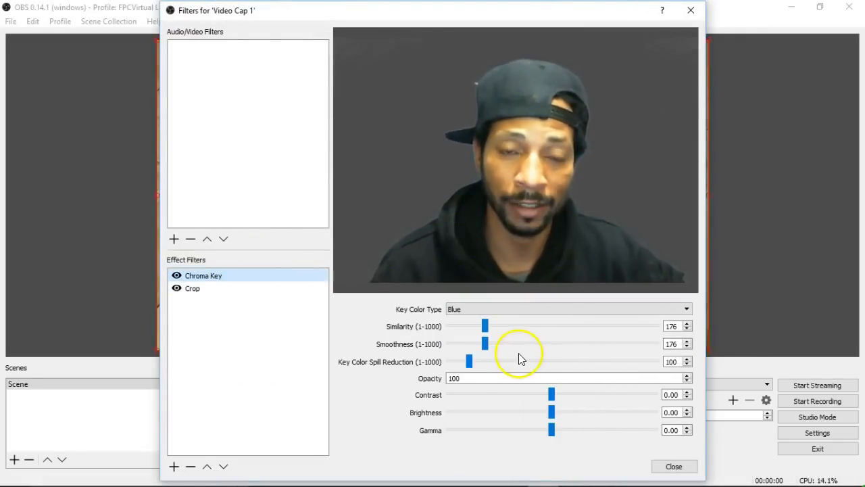
click(485, 326)
drag(485, 325, 489, 325)
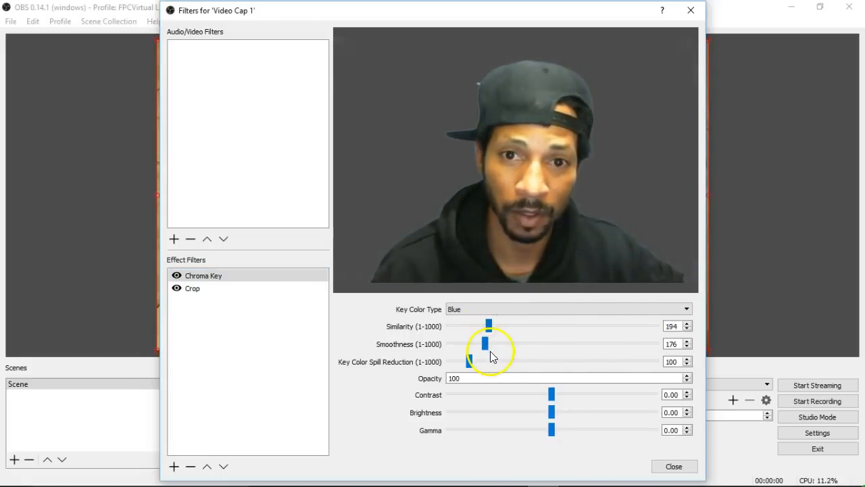
Try Chroma Key smoothness values such as 124, 222 and 210, and set it back to 176.
drag(485, 345, 484, 347)
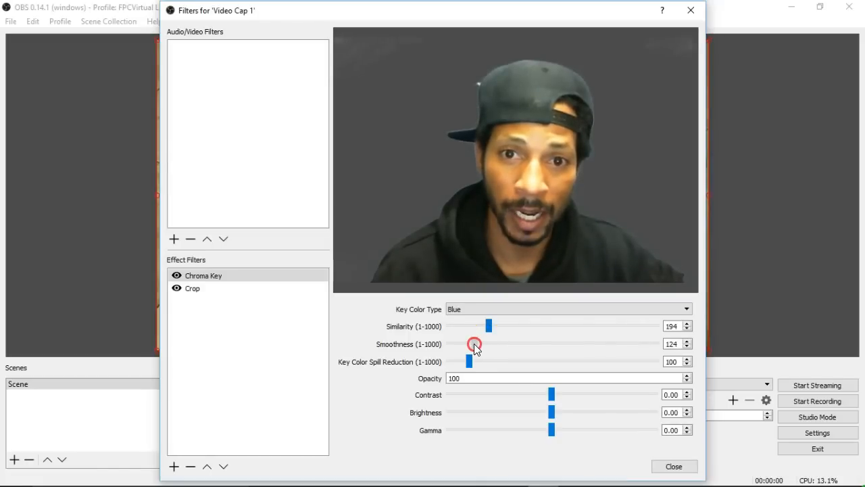
drag(474, 343, 495, 345)
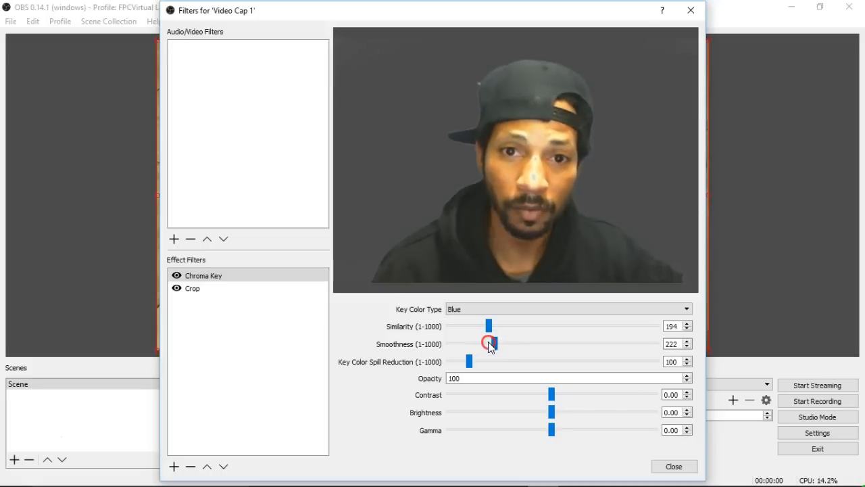
click(479, 342)
click(475, 341)
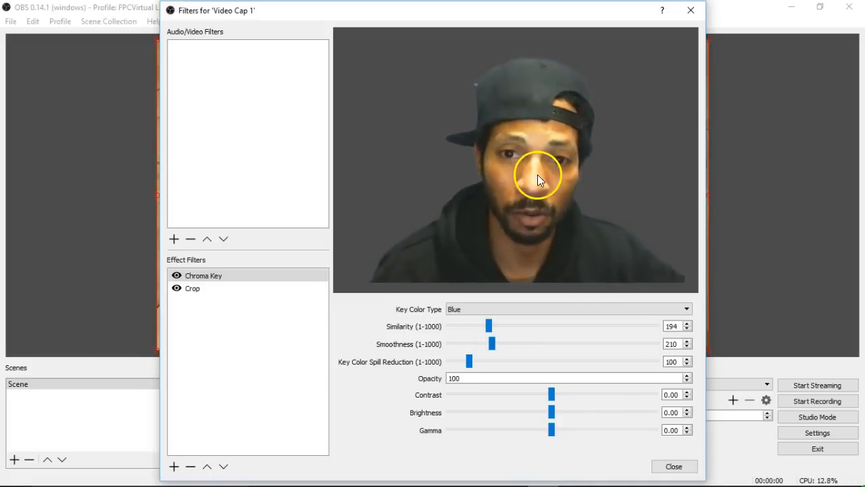
drag(492, 342, 491, 340)
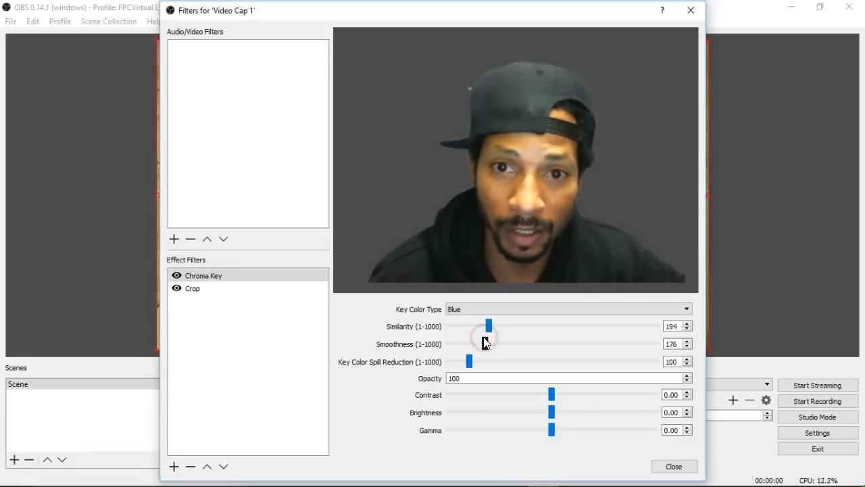
Shrink the filters window to expose the scene preview, set the Chroma Key similarity to 146, and close the filters.
drag(544, 10, 632, 295)
click(642, 413)
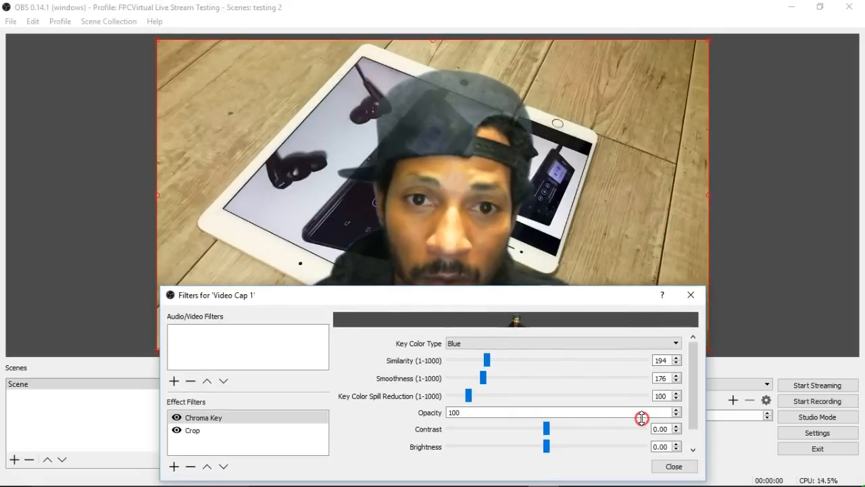
drag(486, 358, 477, 356)
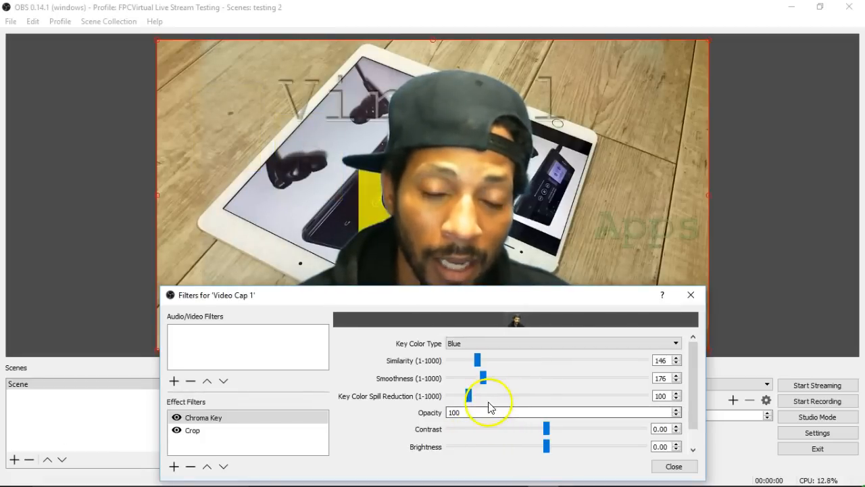
drag(693, 370, 698, 405)
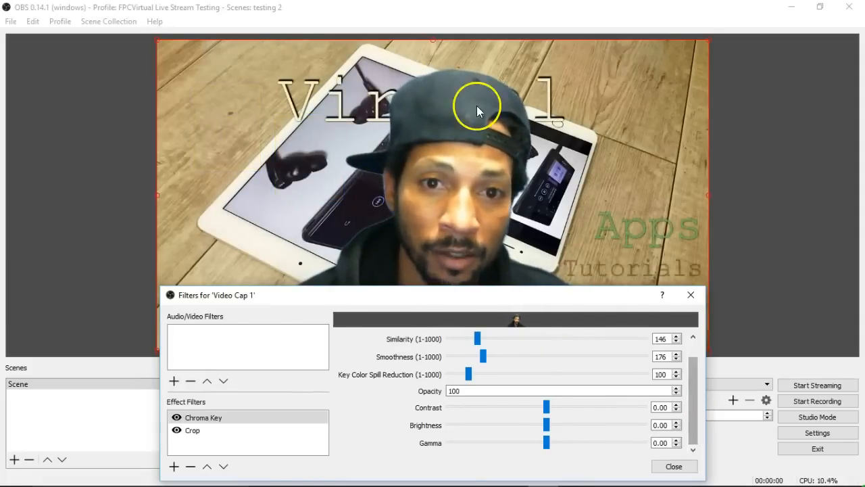
click(678, 465)
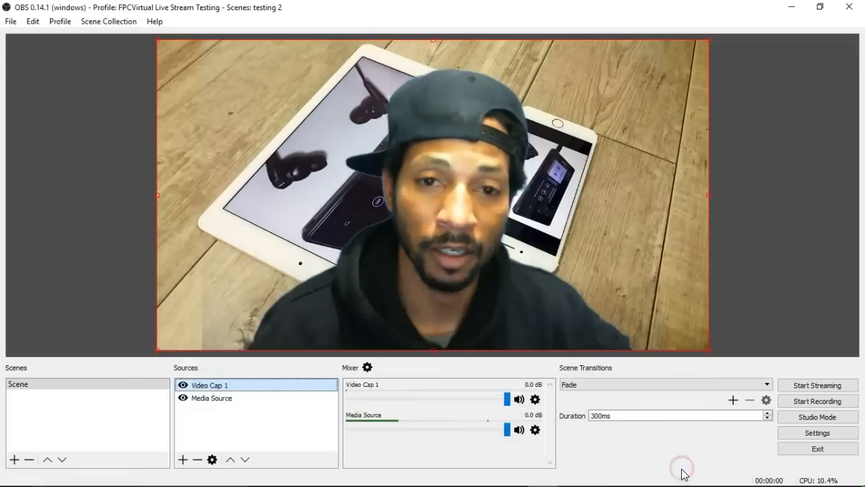
click(496, 167)
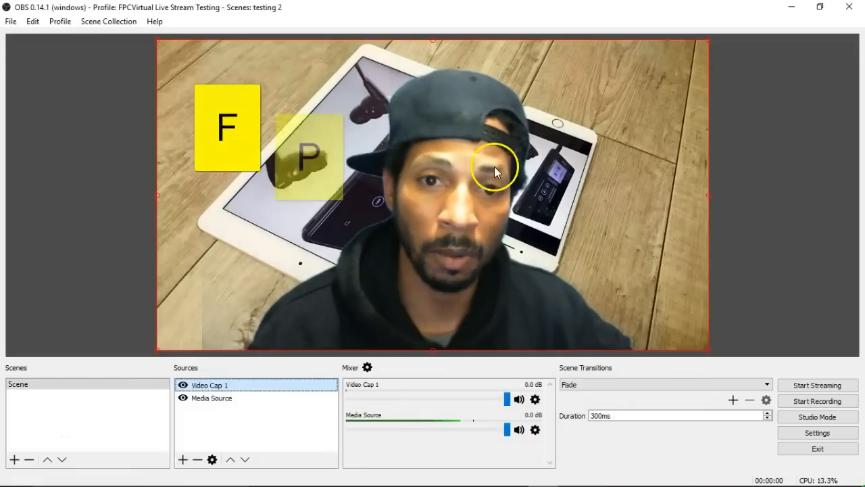
click(457, 126)
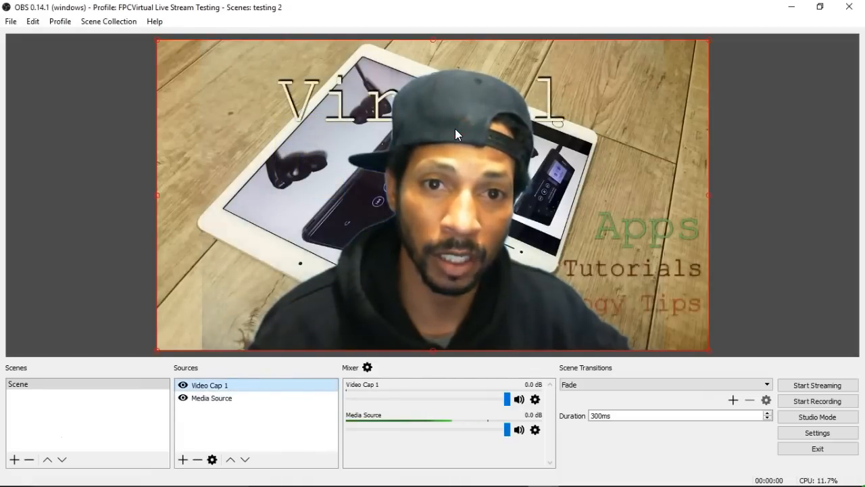
click(424, 271)
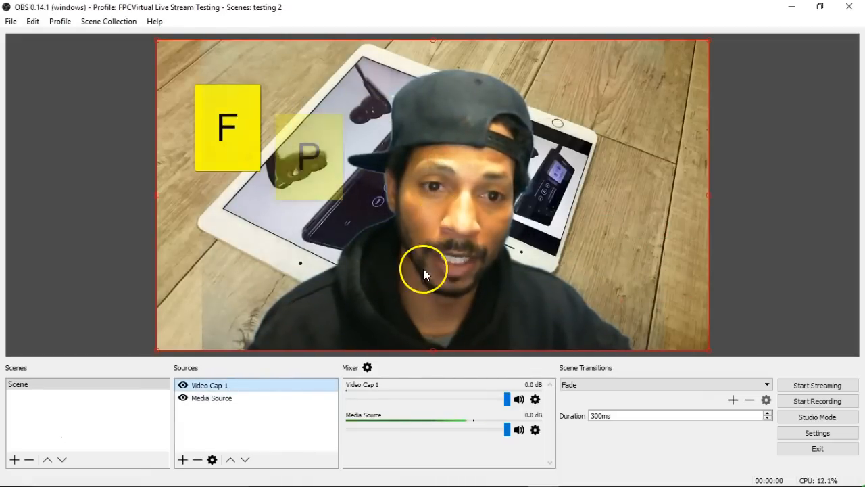
click(410, 239)
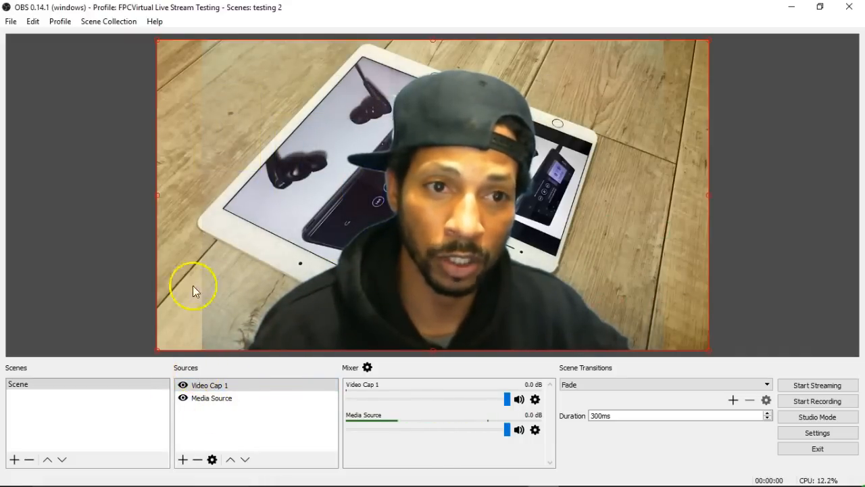
Shrink Video Cap 1 to about two thirds of its size and place it in the lower-left corner of the scene.
drag(158, 38, 337, 180)
drag(544, 246, 306, 256)
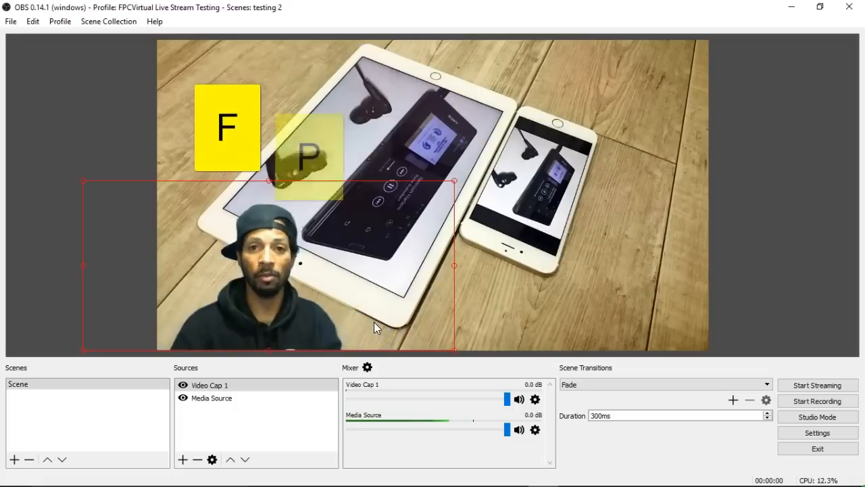
click(596, 298)
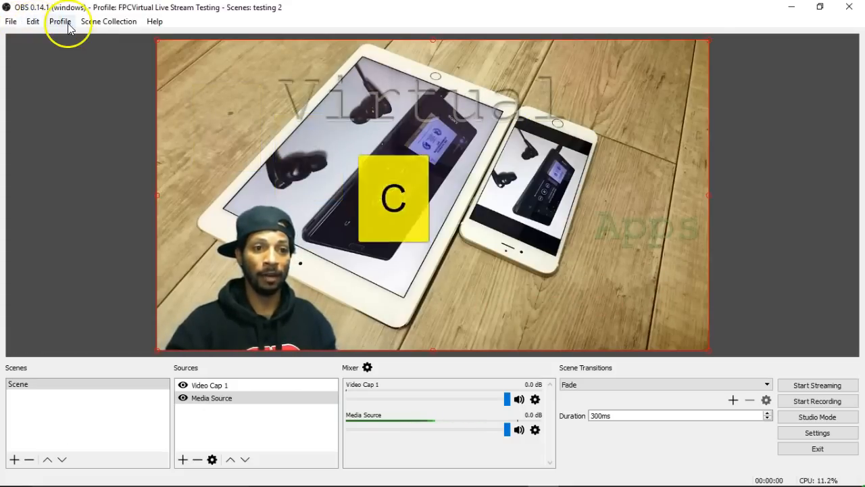
click(36, 22)
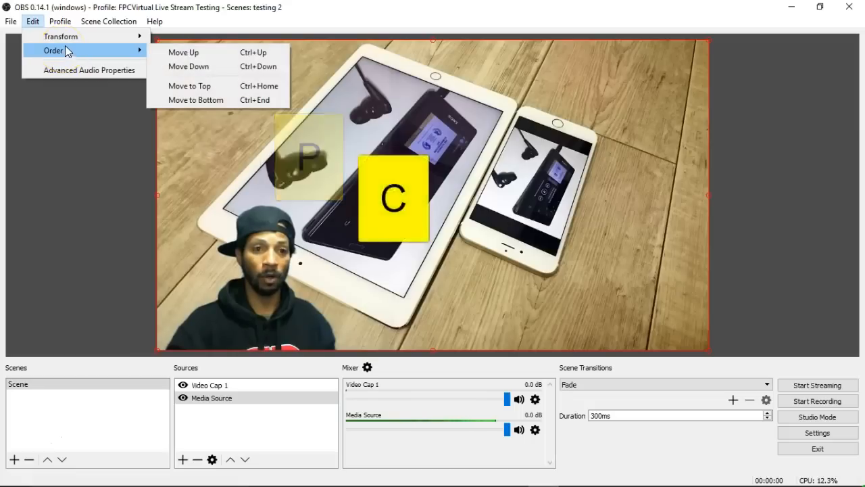
mouse_move(75, 42)
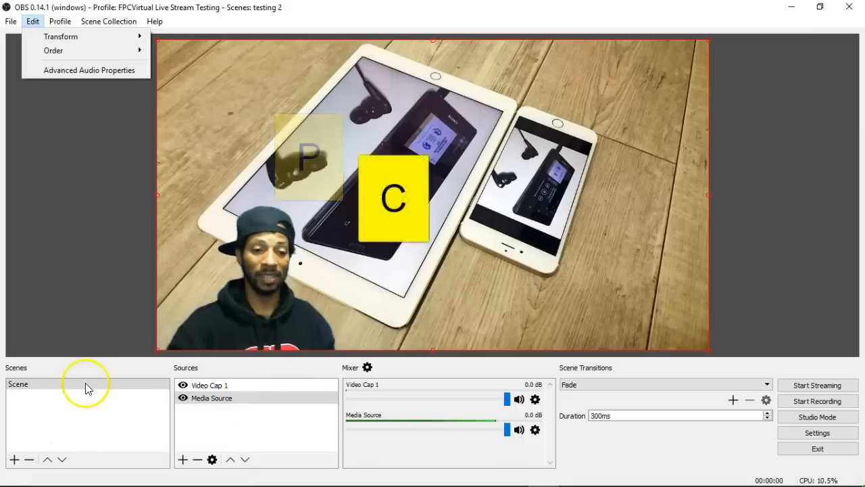
click(113, 404)
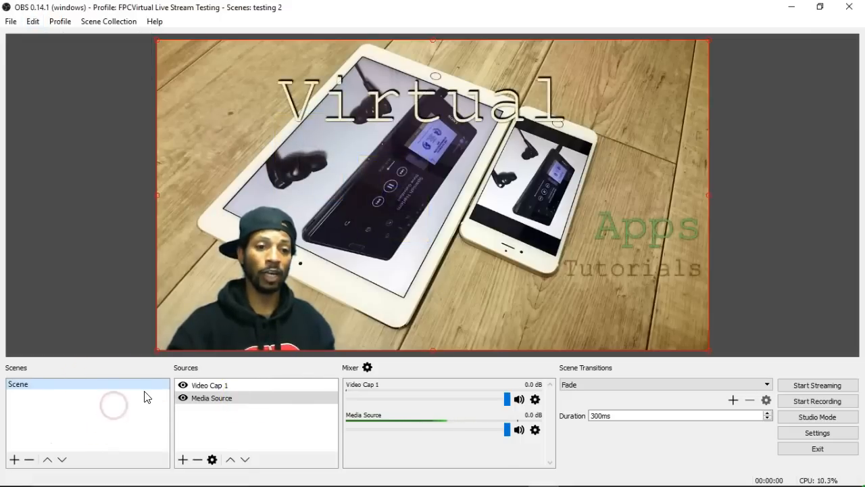
Add a second scene with the name Scene 1 and select it.
click(14, 459)
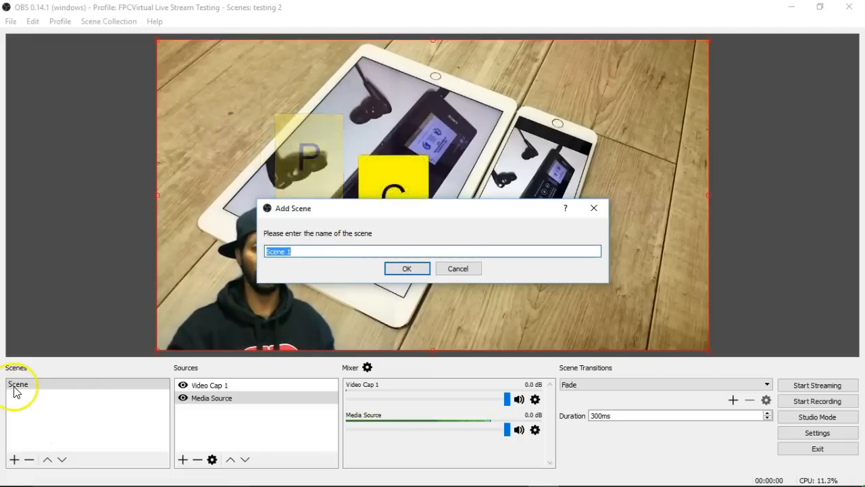
click(410, 272)
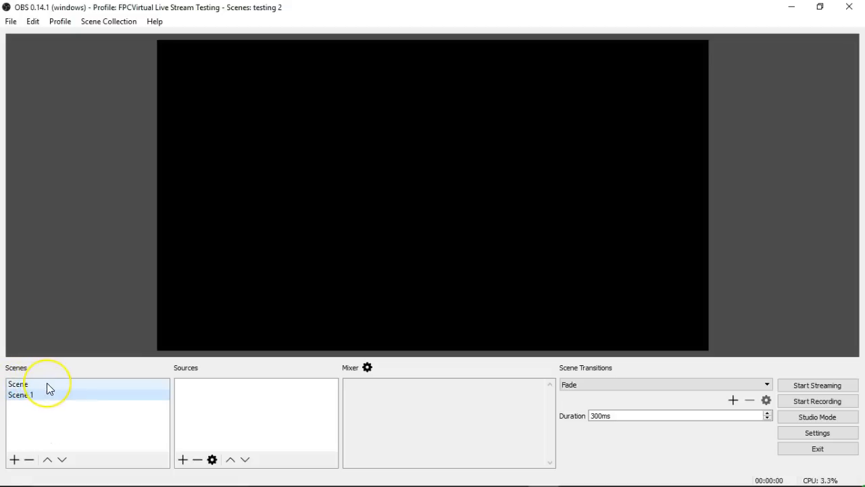
click(47, 397)
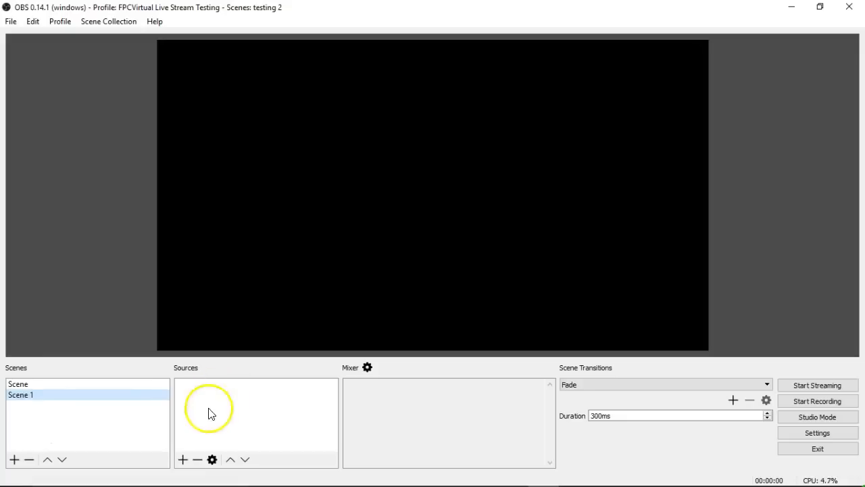
Add the existing Video Cap 1 capture device to Scene 1 and enlarge it to span the full canvas height.
click(183, 460)
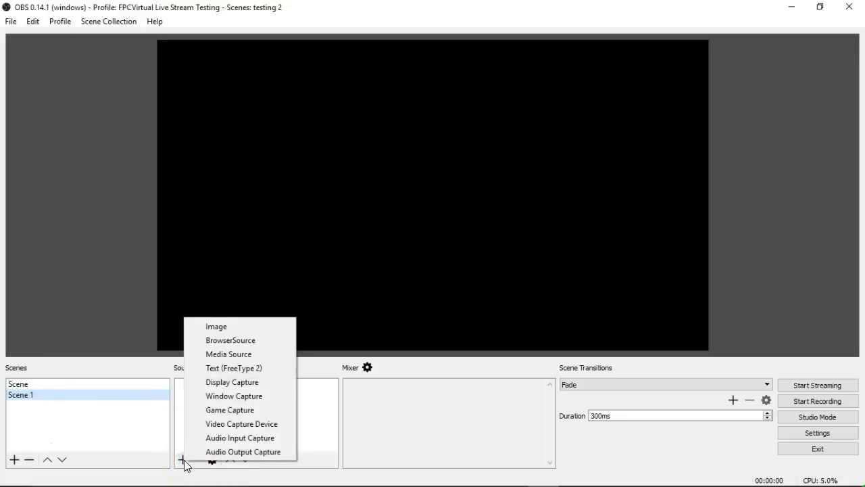
click(248, 429)
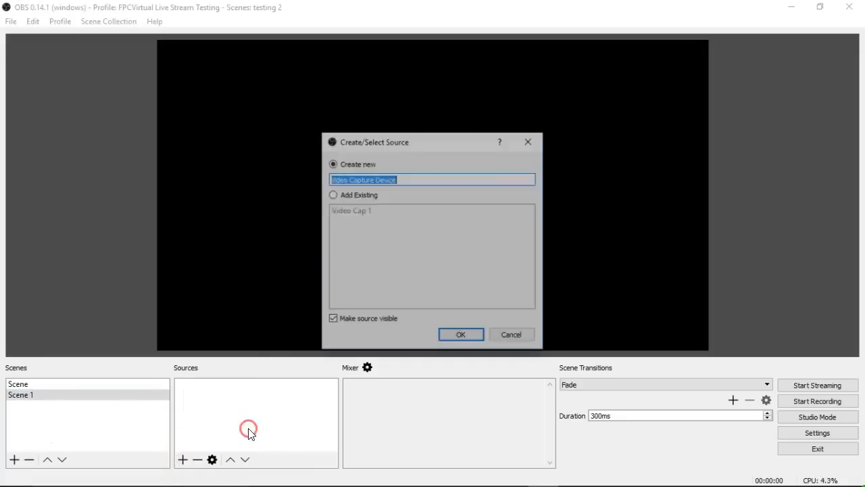
click(333, 195)
click(376, 211)
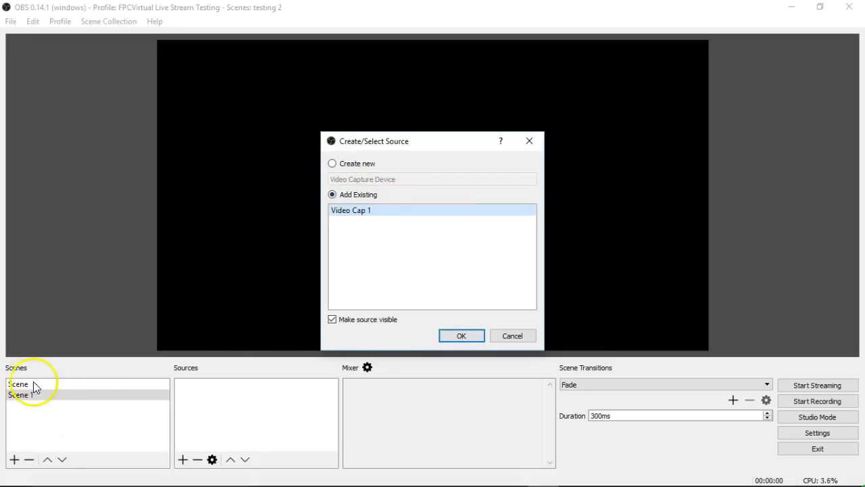
click(462, 335)
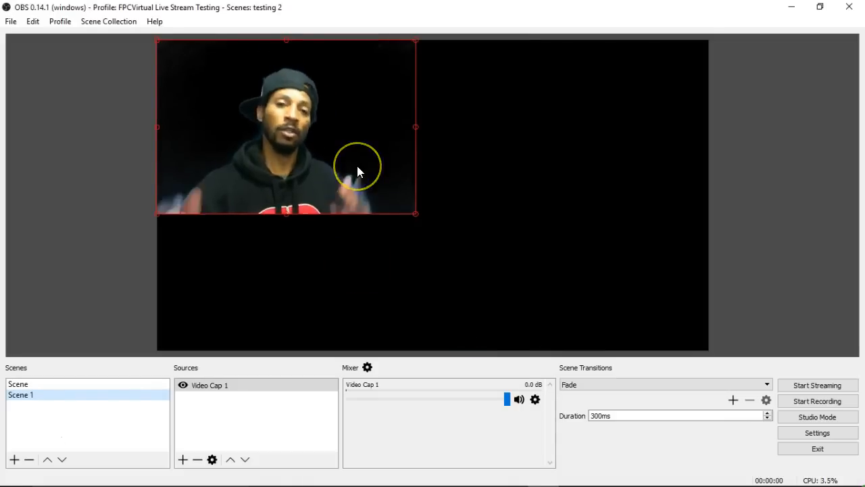
drag(416, 214, 607, 362)
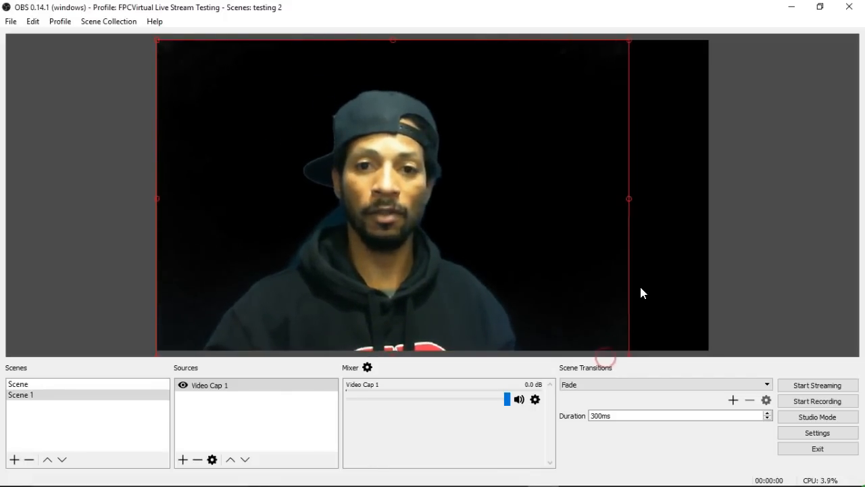
click(671, 244)
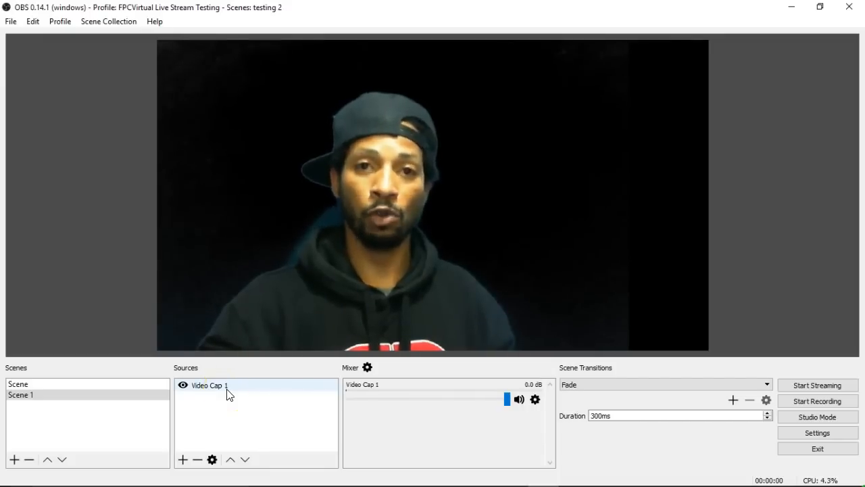
Add a new media source, Media Source 1, to Scene 1 using Bike_Rides.mp3 from the Downloads folder.
click(183, 466)
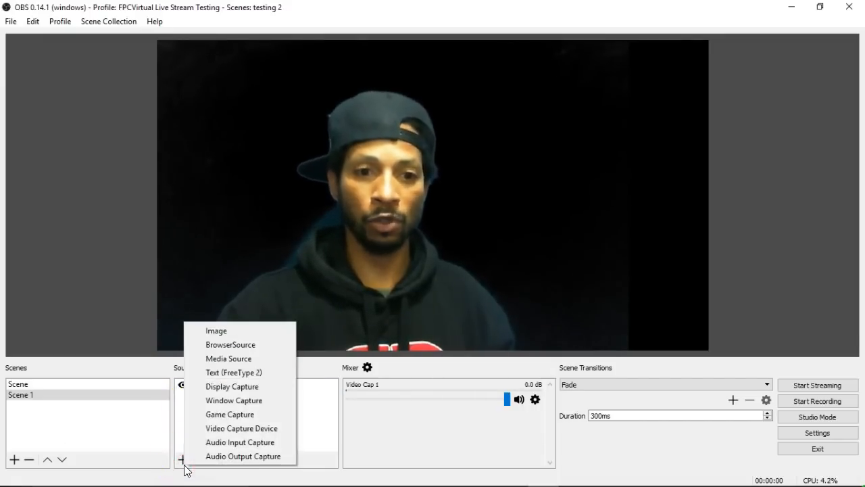
click(232, 358)
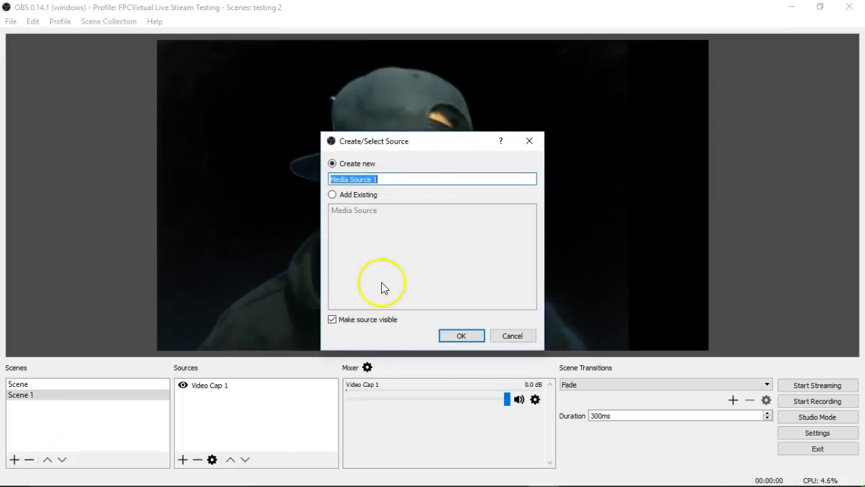
click(457, 334)
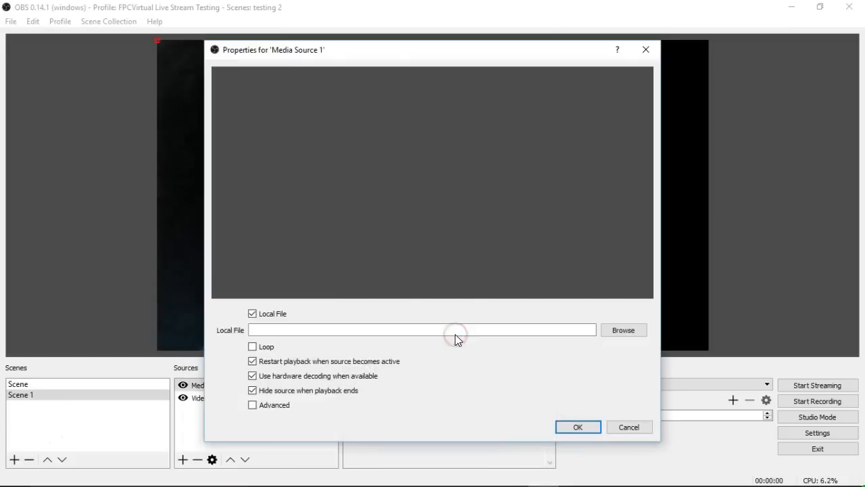
click(621, 330)
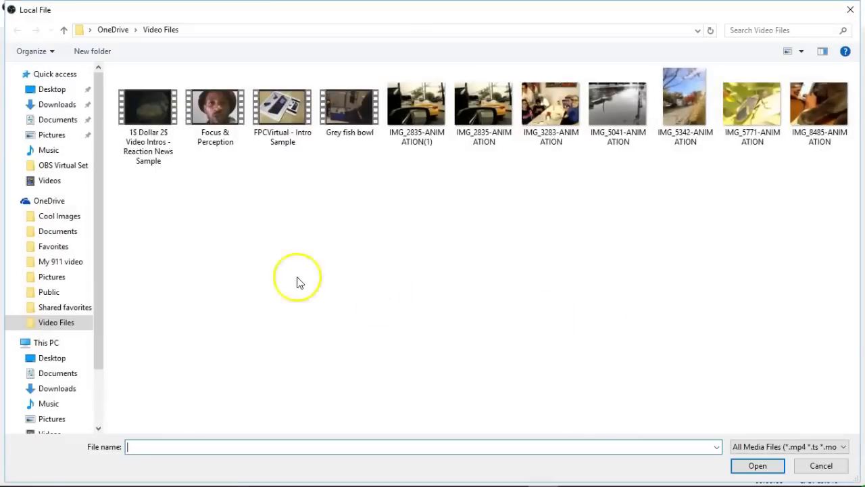
click(58, 104)
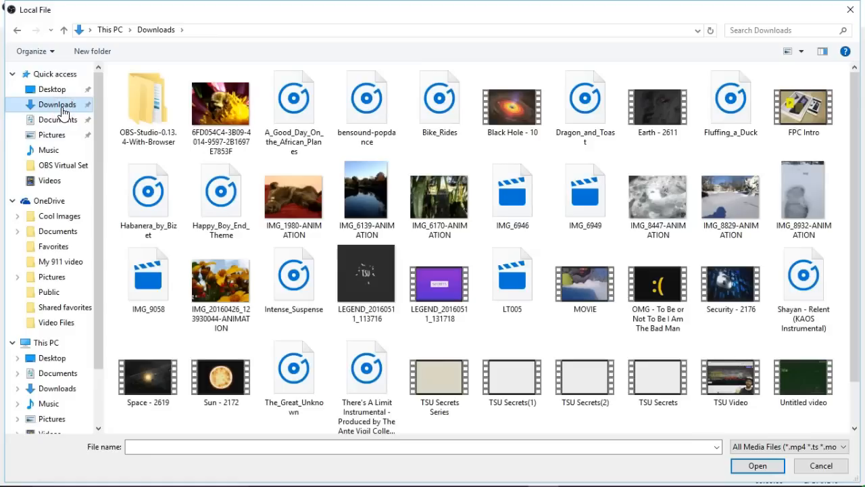
click(428, 134)
click(440, 116)
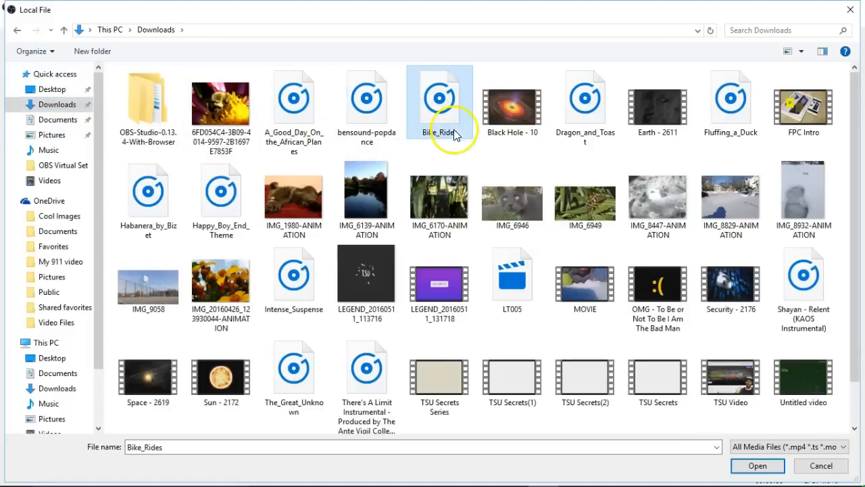
click(756, 468)
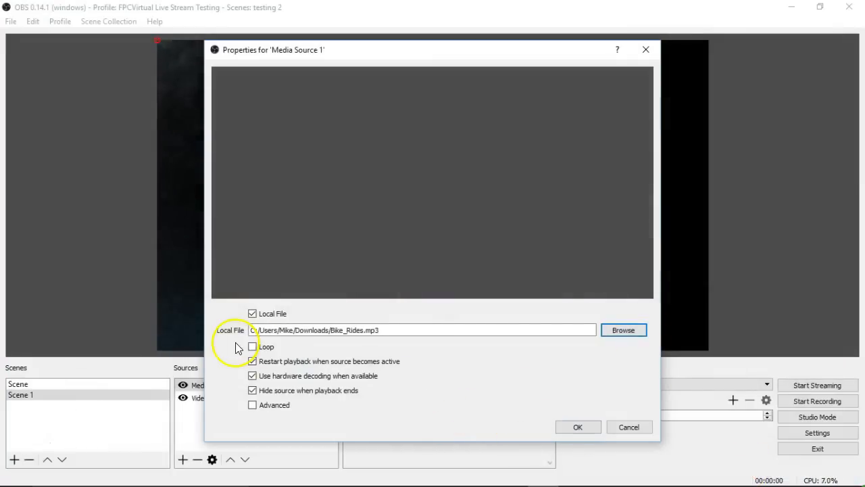
click(578, 427)
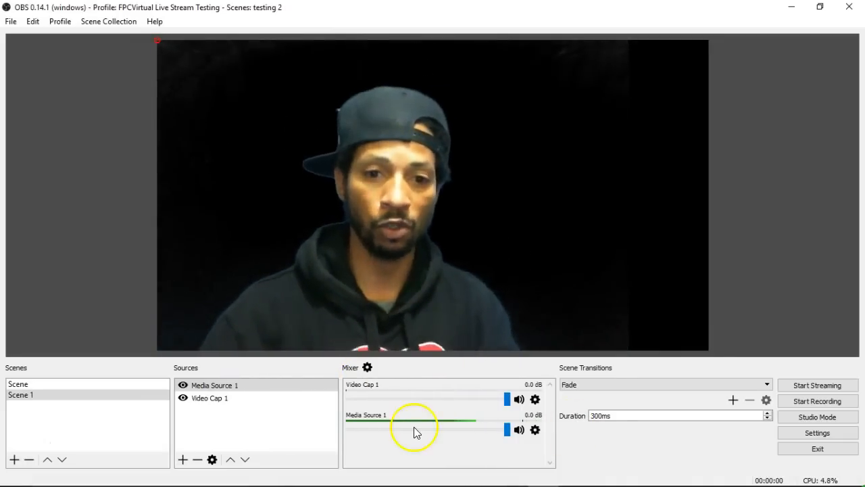
Mute and unmute Media Source 1, and lower its volume to -35.1 dB.
click(520, 431)
click(519, 431)
click(506, 431)
drag(506, 431, 390, 431)
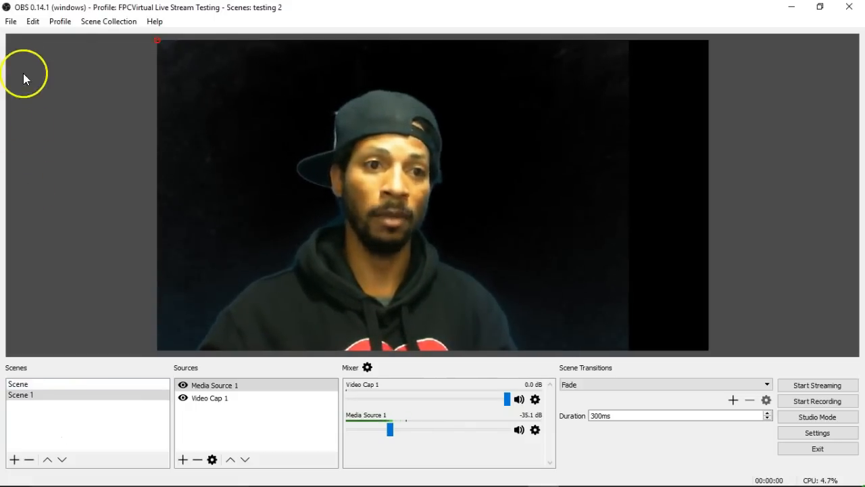
Open the hotkey settings and assign End as the switch-to-scene hotkey for Scene.
click(12, 22)
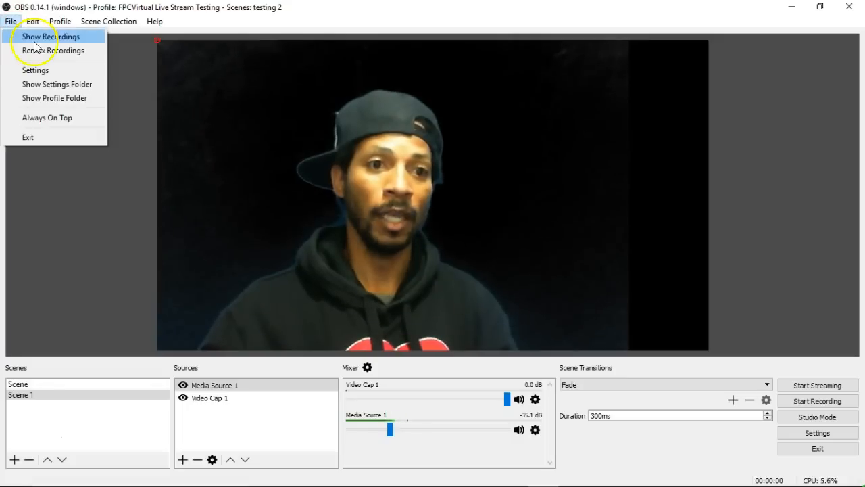
click(53, 70)
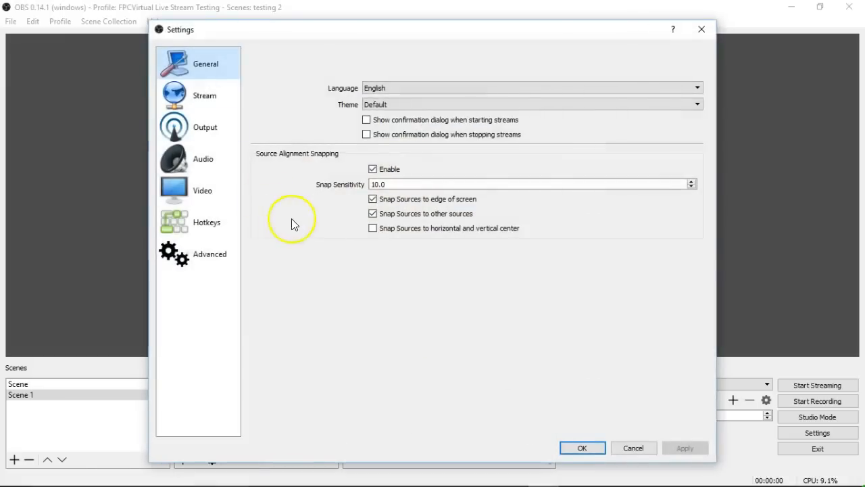
click(200, 225)
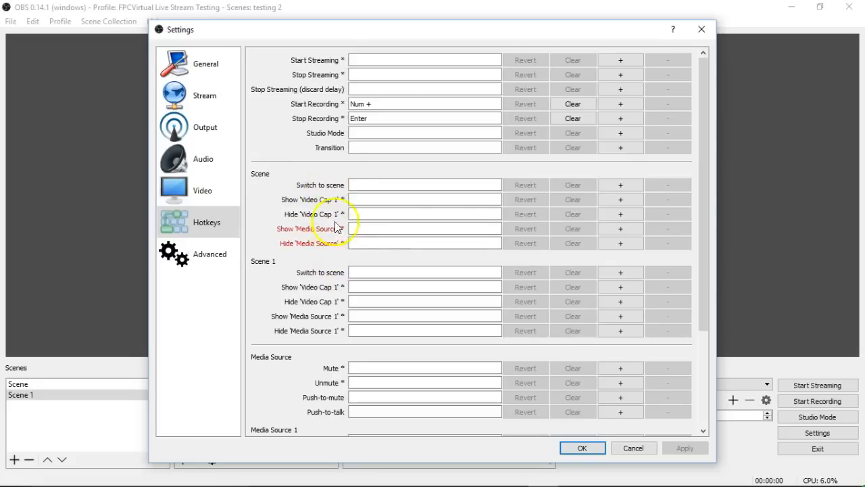
click(358, 184)
click(378, 182)
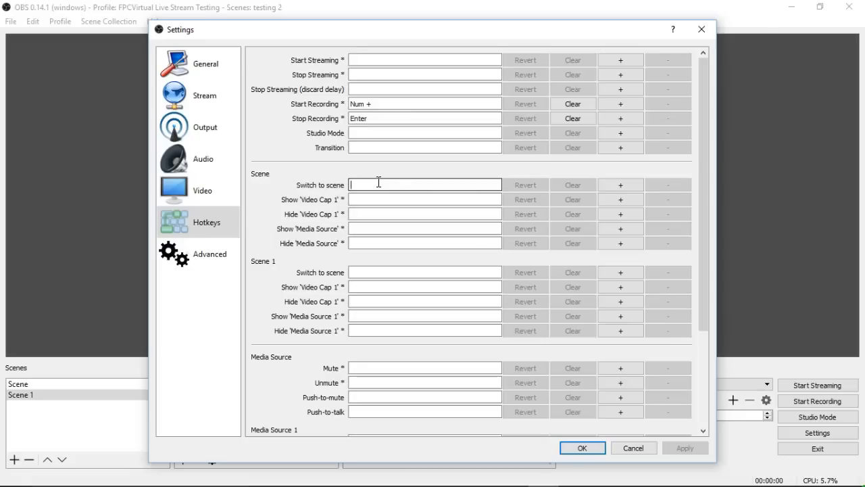
key(End)
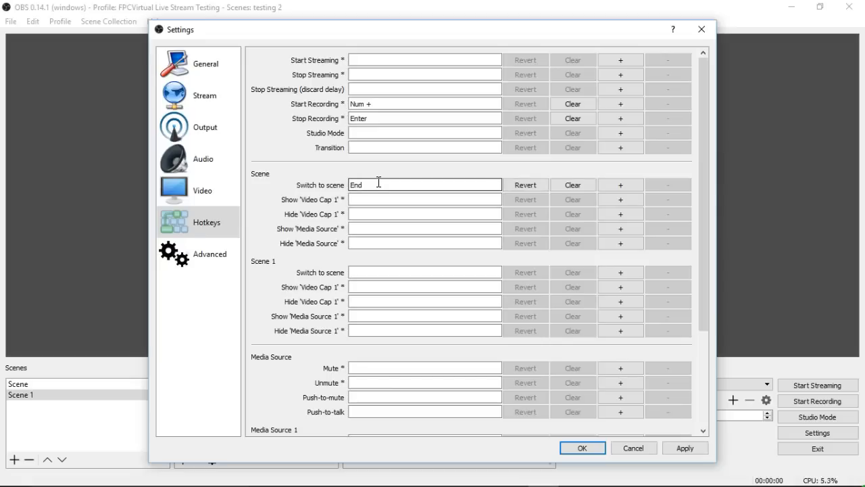
Set the switch-to-scene hotkeys to 2 for Scene 1 and 1 for Scene, and apply the settings.
click(381, 272)
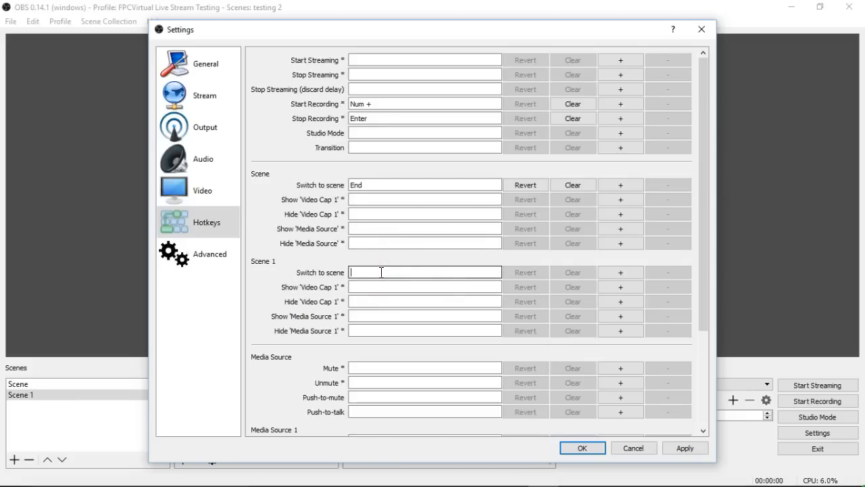
key(Down)
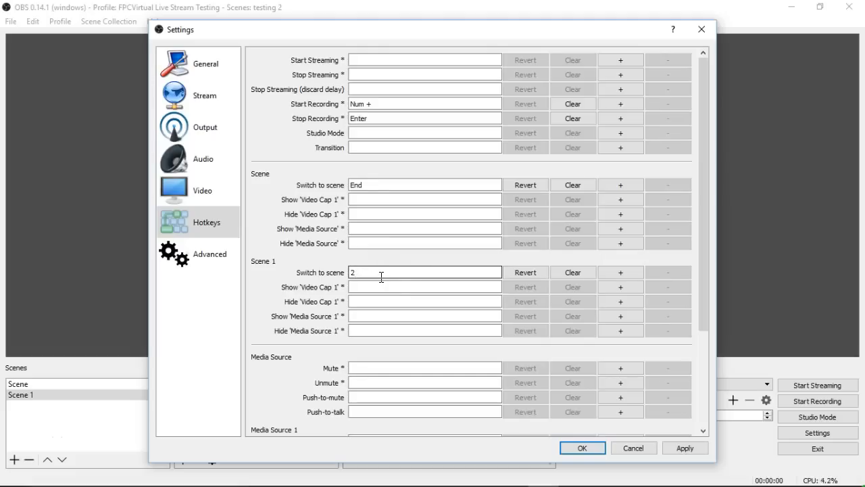
click(365, 185)
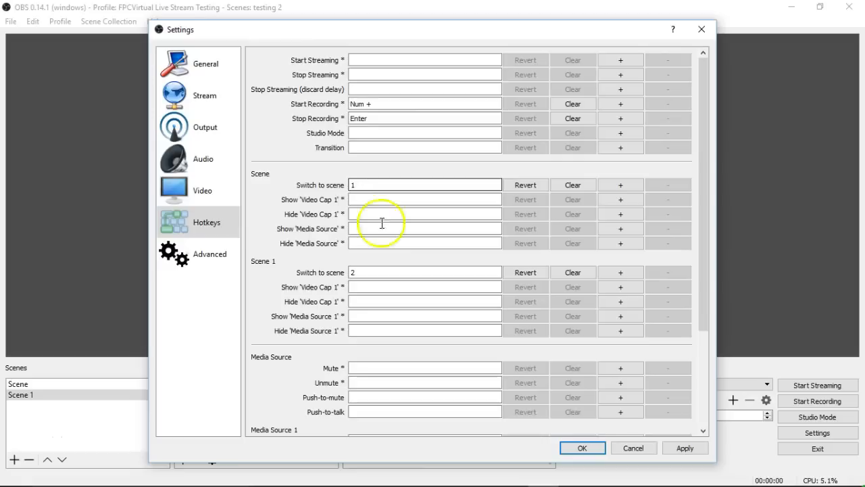
scroll(396, 309, down, 3)
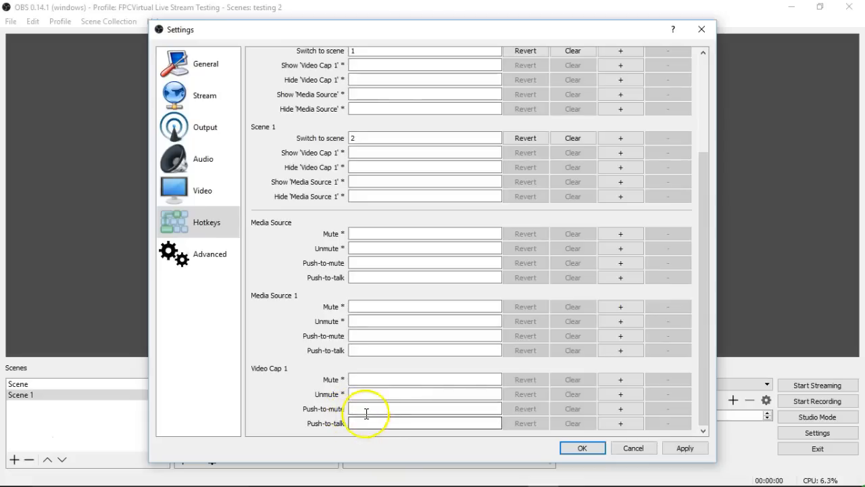
click(686, 448)
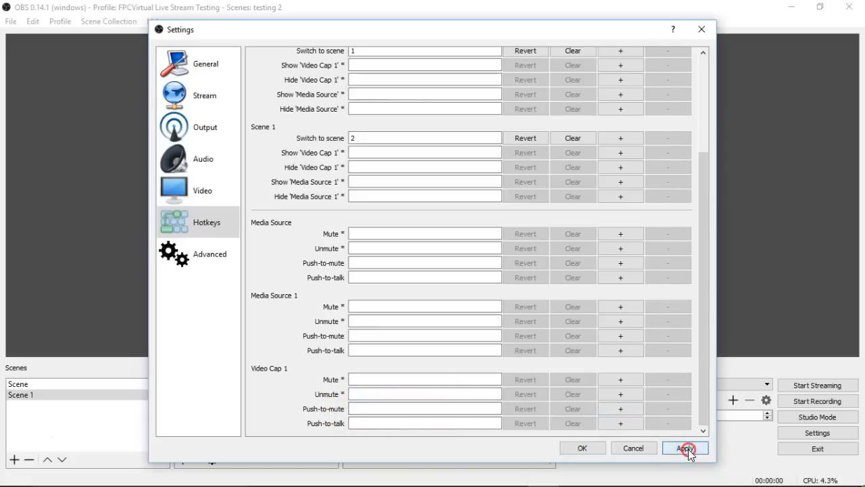
click(591, 446)
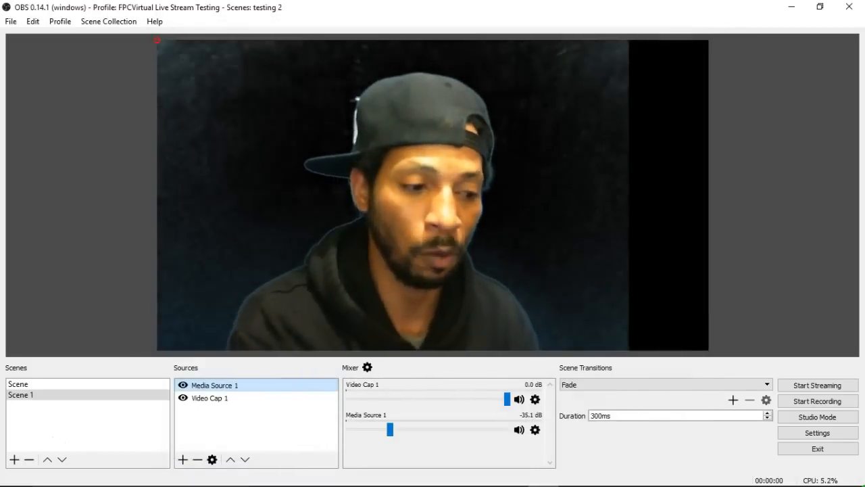
Test the hotkeys for switching between Scene and Scene 1.
key(f)
key(p)
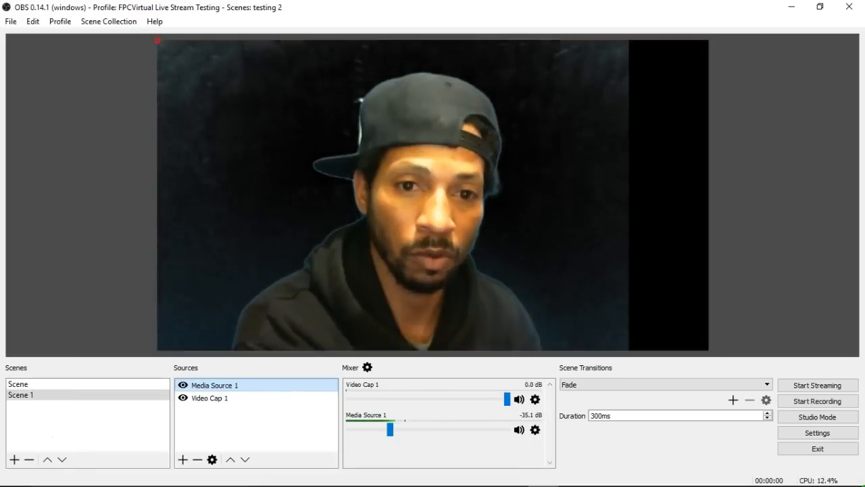
key(f)
key(F2)
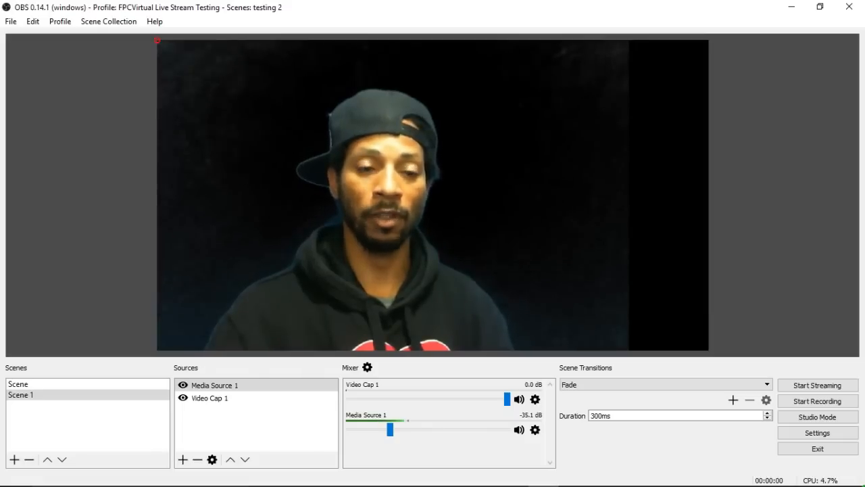
Switch to Scene and try smaller sizes for Video Cap 1, ending with it enlarged again over the lower-left area of the background.
click(28, 383)
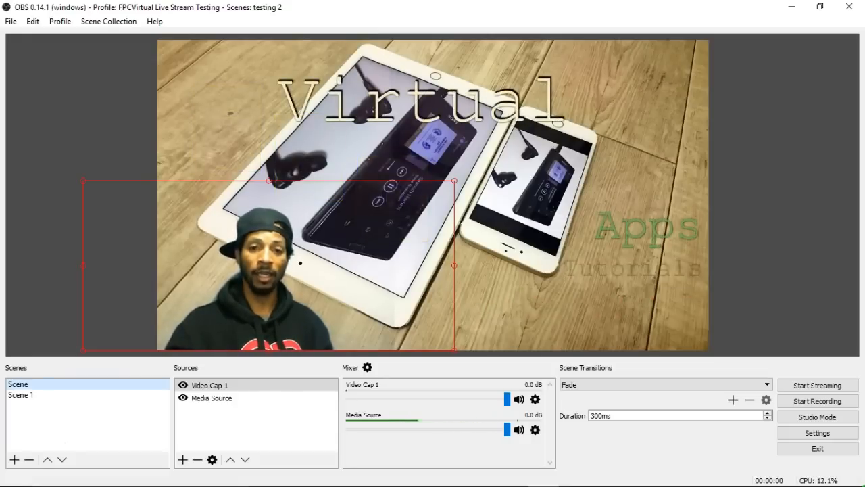
drag(455, 181, 300, 292)
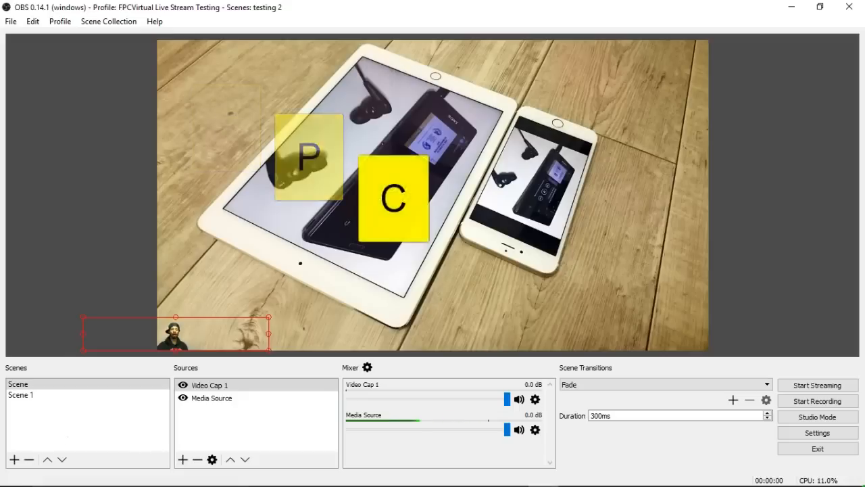
drag(268, 317, 298, 274)
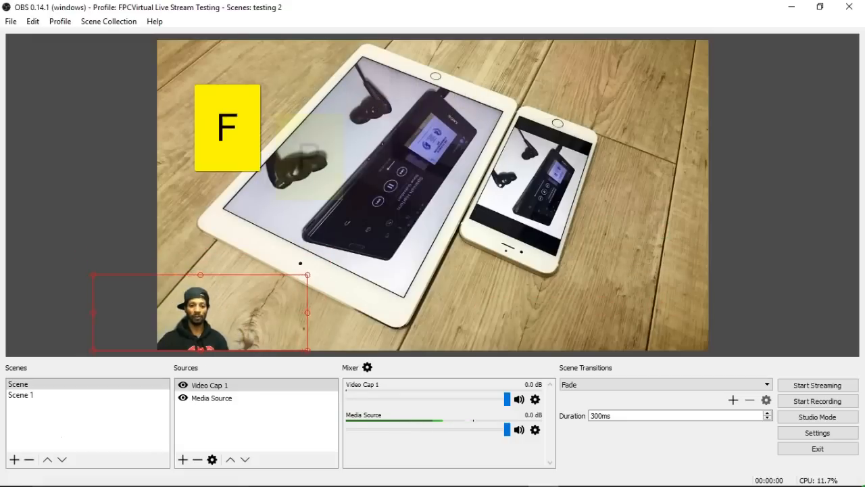
drag(200, 314, 205, 306)
drag(312, 267, 487, 155)
mouse_move(287, 270)
mouse_down()
mouse_move(272, 285)
mouse_move(301, 267)
mouse_up()
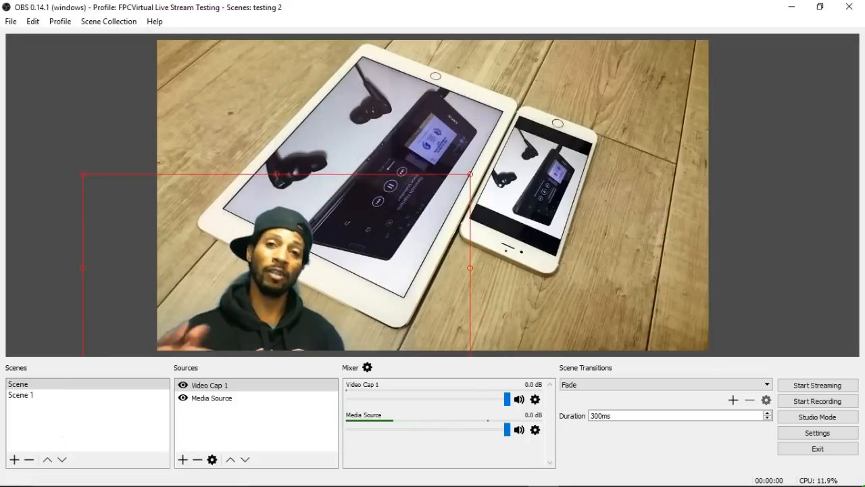